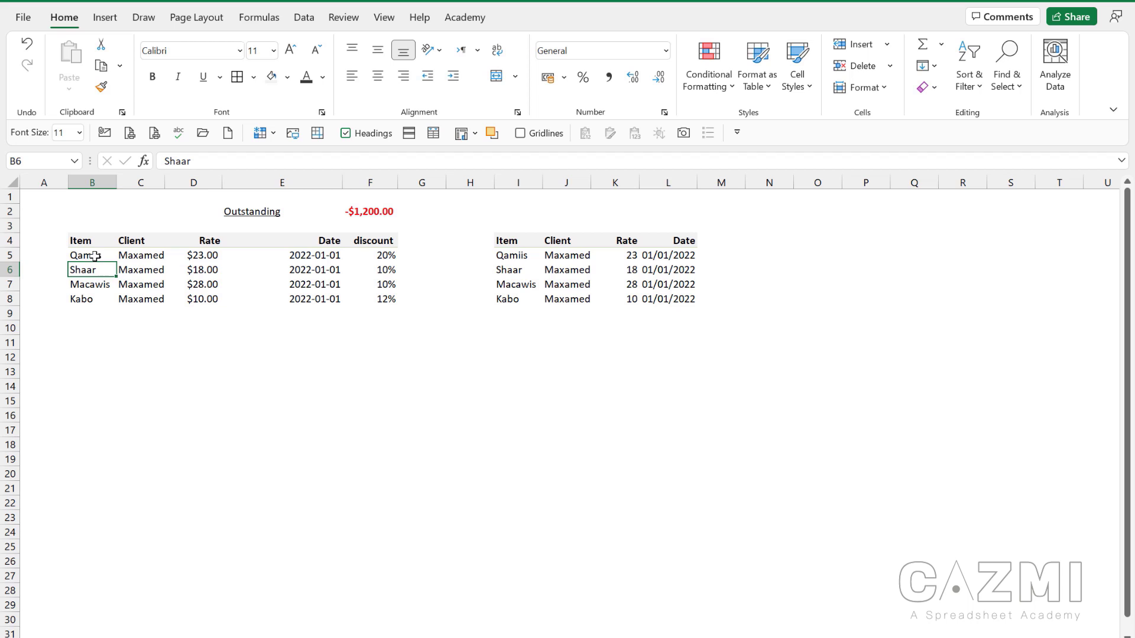
click(91, 255)
click(93, 270)
click(91, 255)
click(93, 270)
click(268, 179)
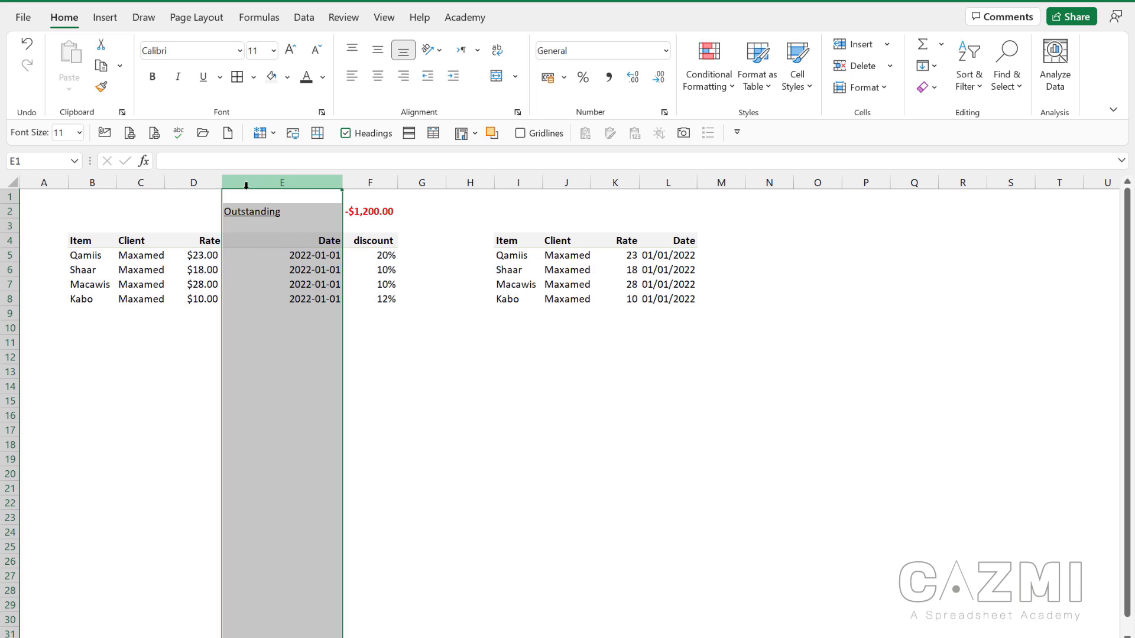
click(199, 193)
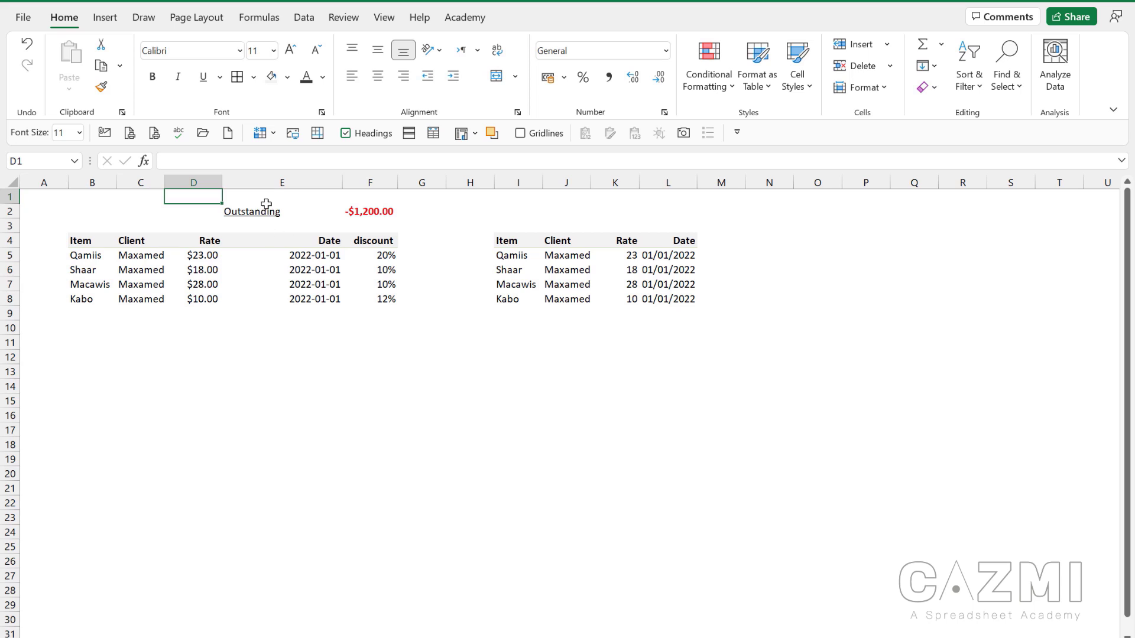
- Insert a blank column before the Date column of the first table
click(271, 181)
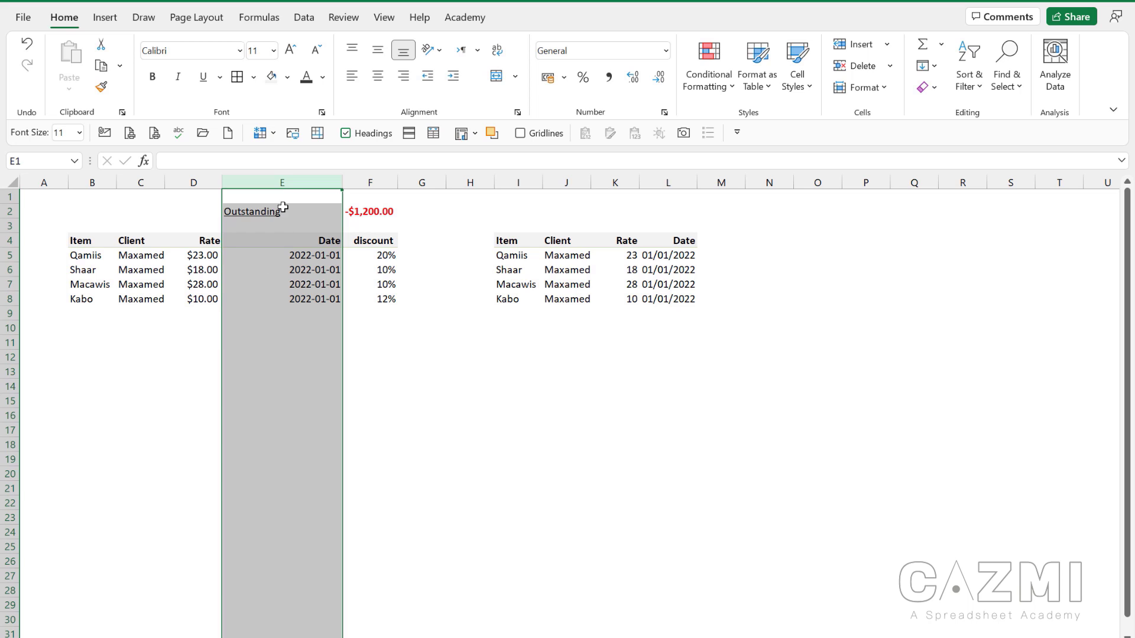
right_click(283, 185)
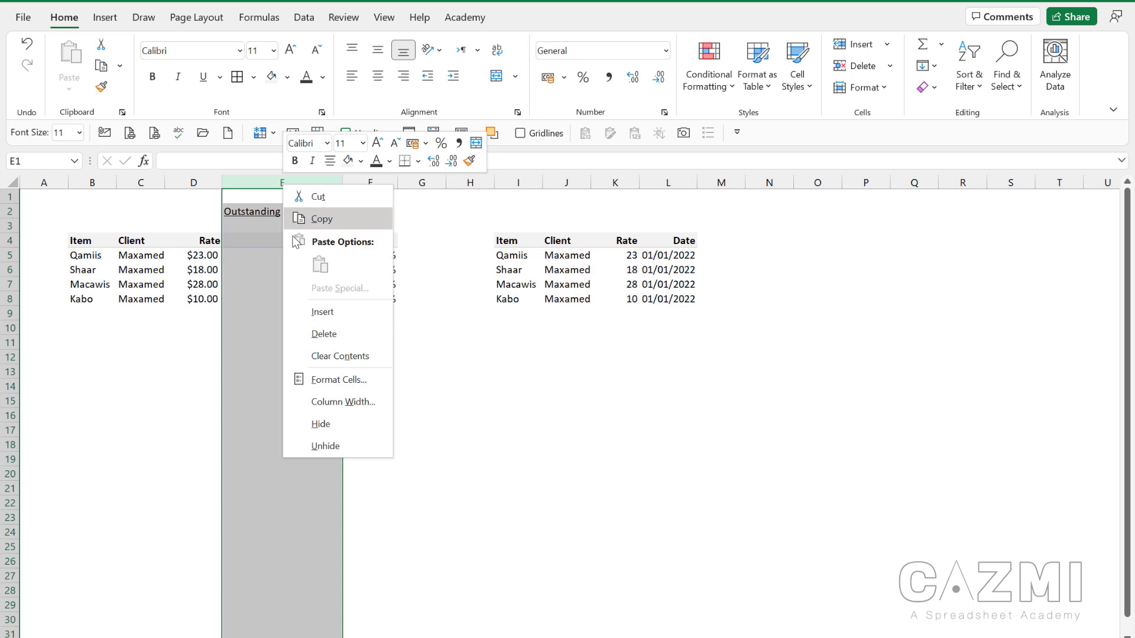
click(322, 311)
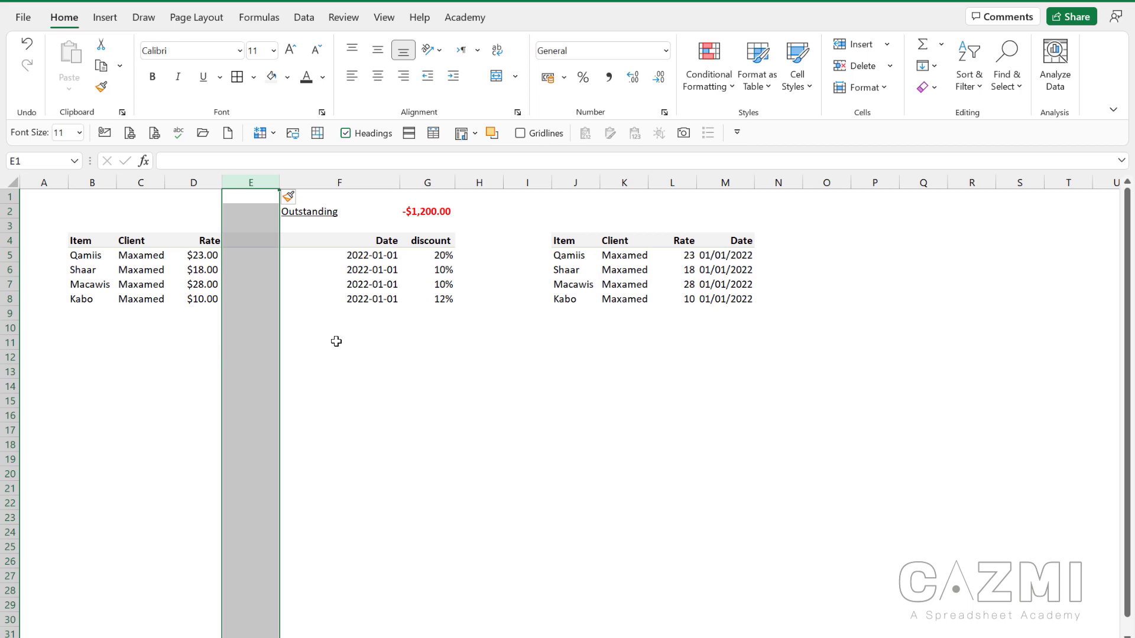
click(140, 355)
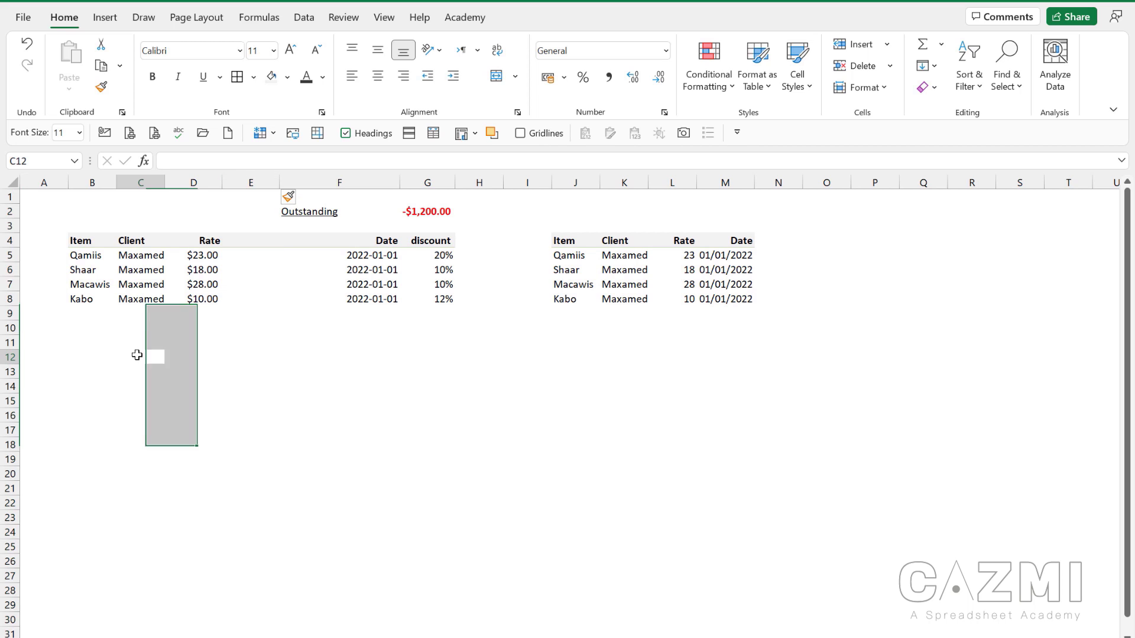
- Insert a blank row above the Shaar row
click(7, 270)
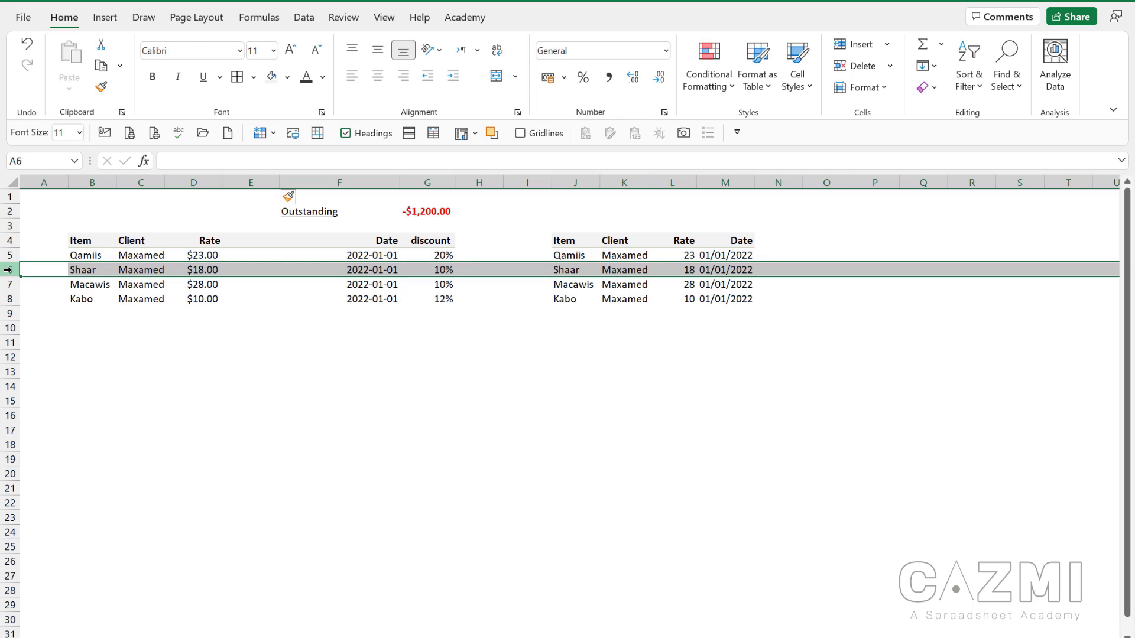
right_click(8, 270)
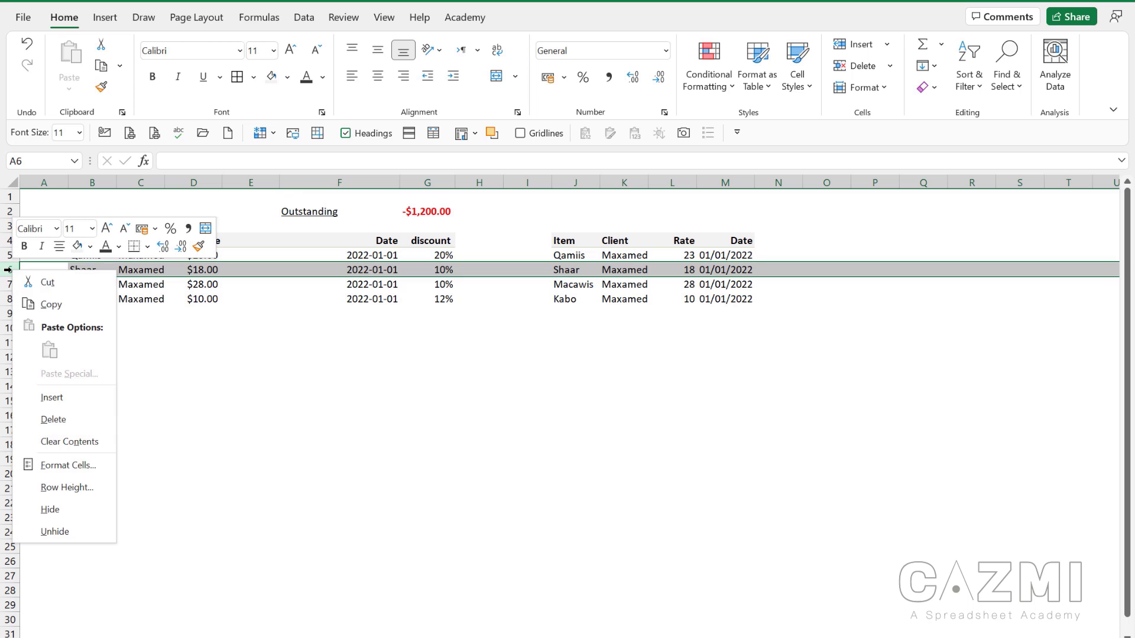
click(74, 394)
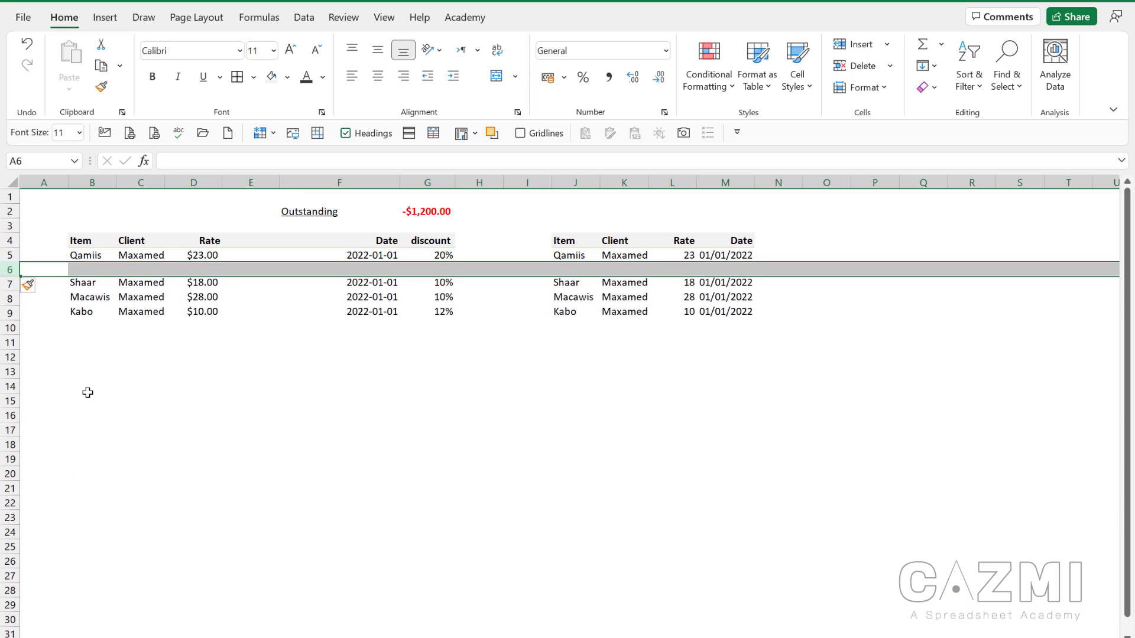
click(195, 441)
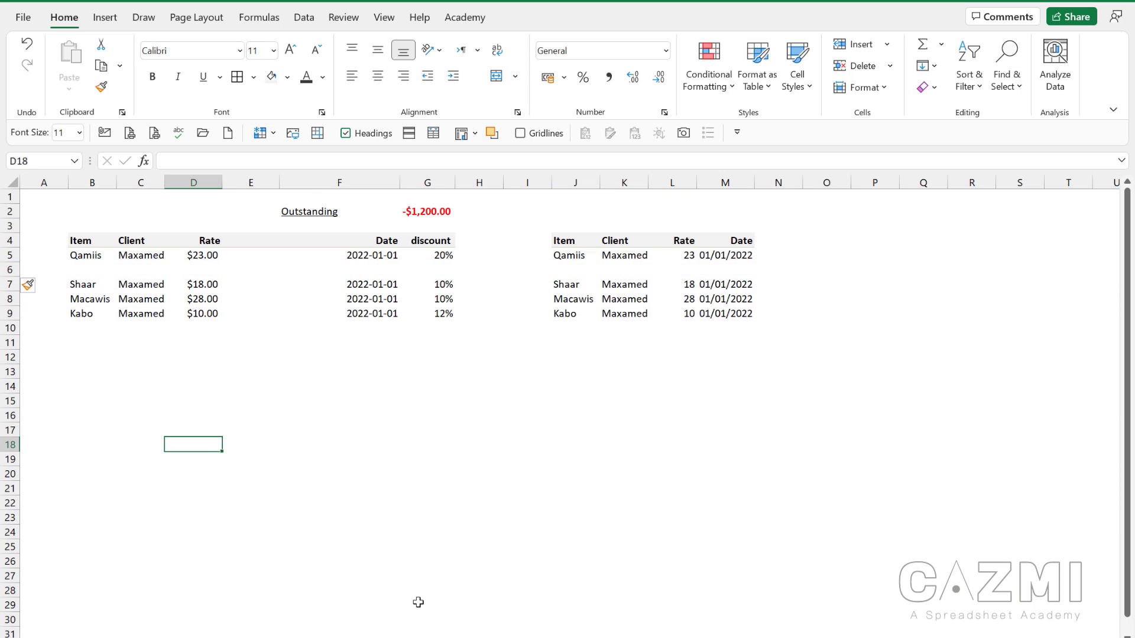
- Undo the row insertion and the column insertion
key(ctrl+z)
key(ctrl+z)
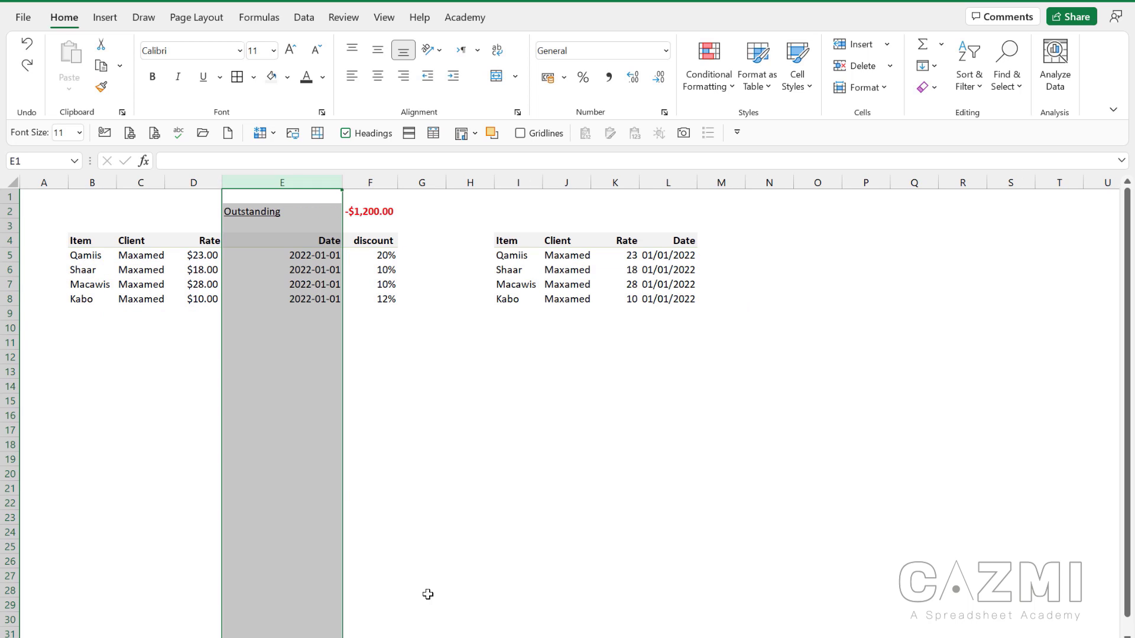
click(254, 342)
- Insert a blank column at column E, before Date, and delete that blank column again
click(269, 179)
key(ctrl+shift+plus)
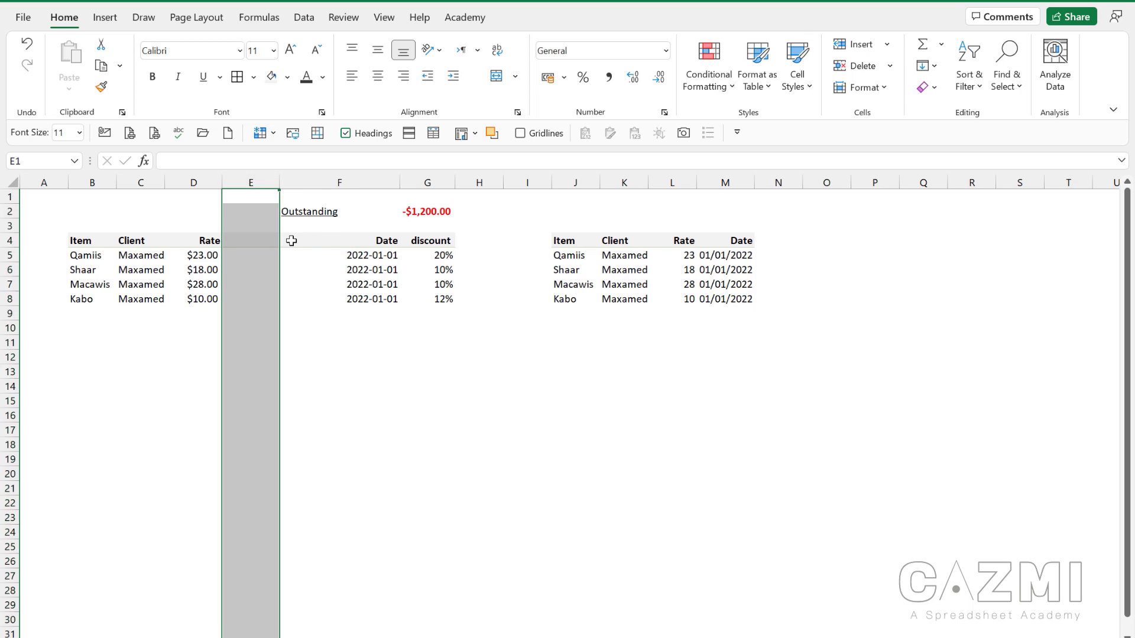
key(ctrl+minus)
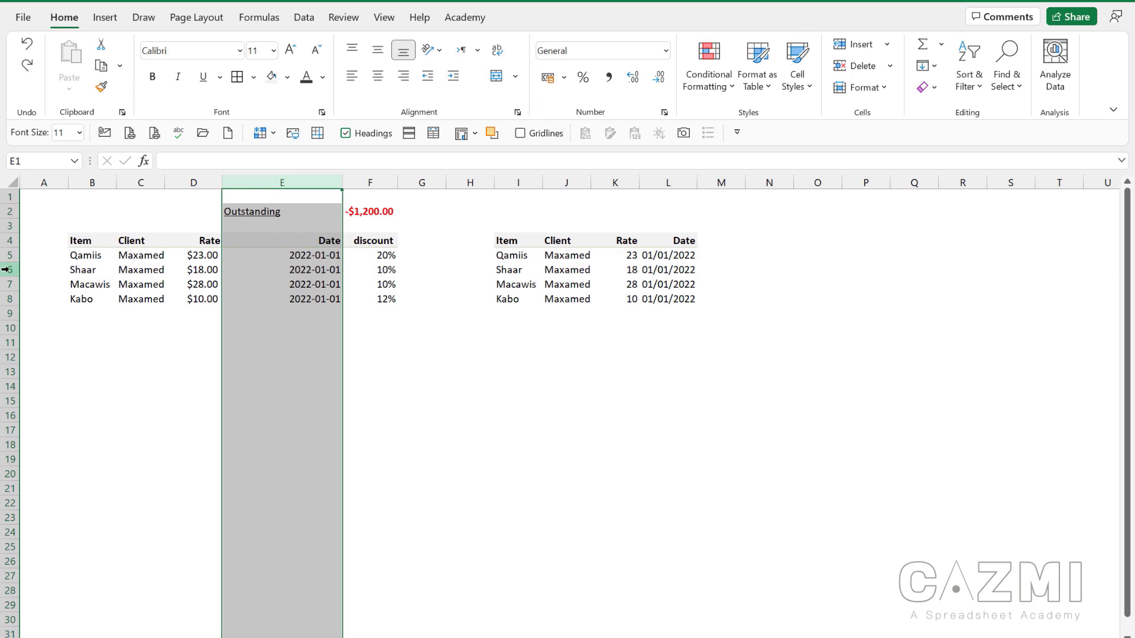
- Insert a blank row at row 6, above Shaar, and undo the insertion
click(10, 269)
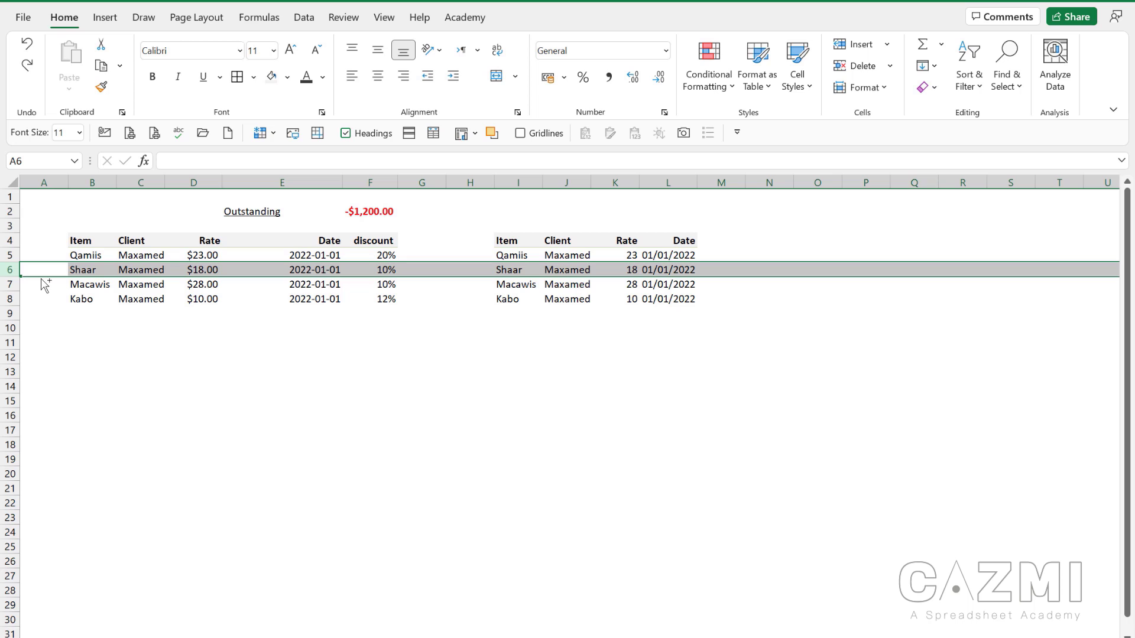
key(ctrl+plus)
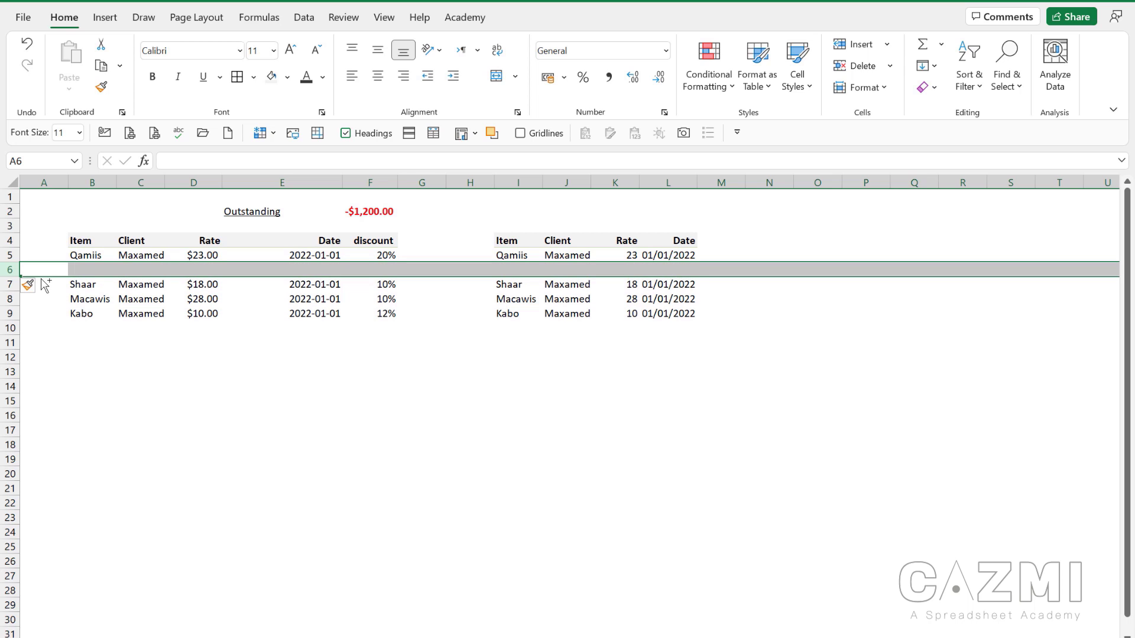
click(178, 337)
key(ctrl+z)
click(223, 400)
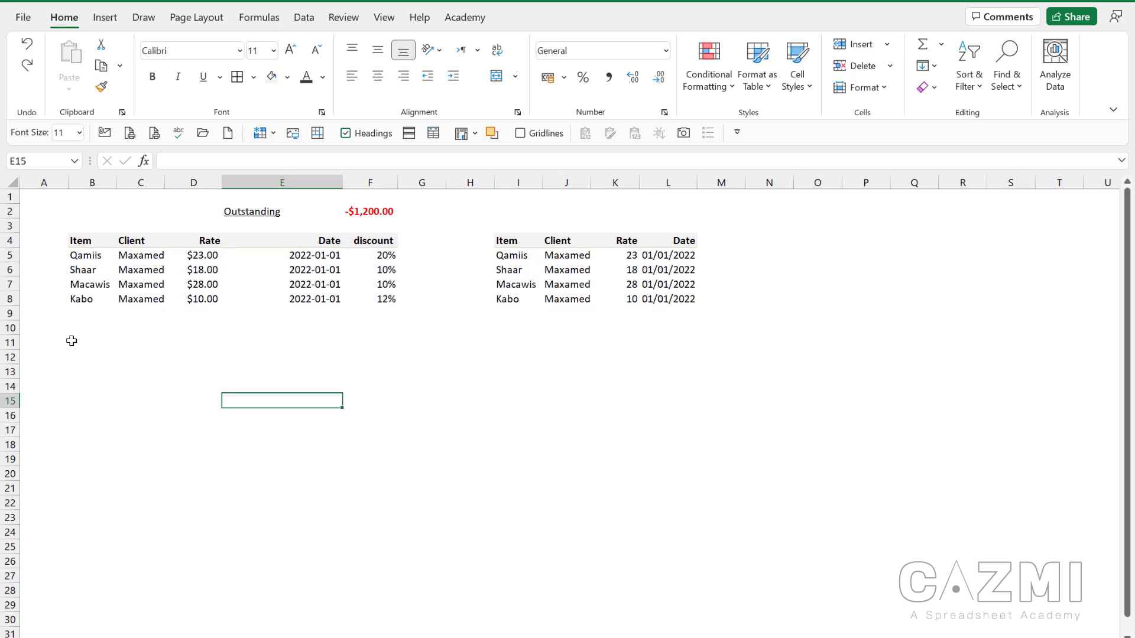
- Select rows 6 and 7 as separate selections and insert a blank row above each of them in one operation
drag(10, 328, 532, 357)
click(190, 269)
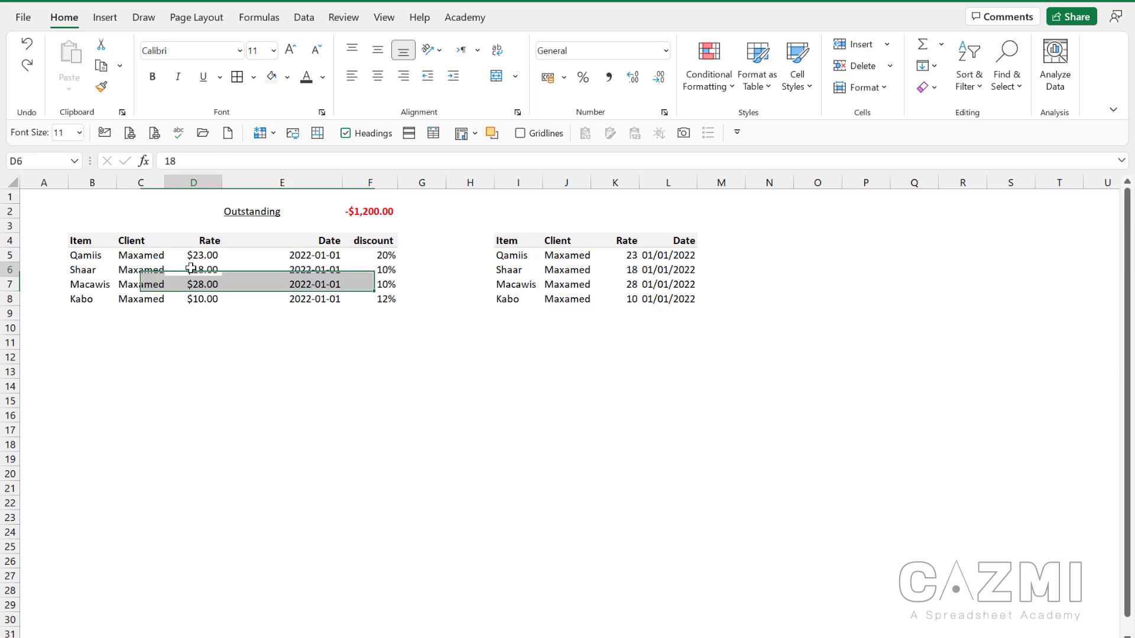
click(6, 270)
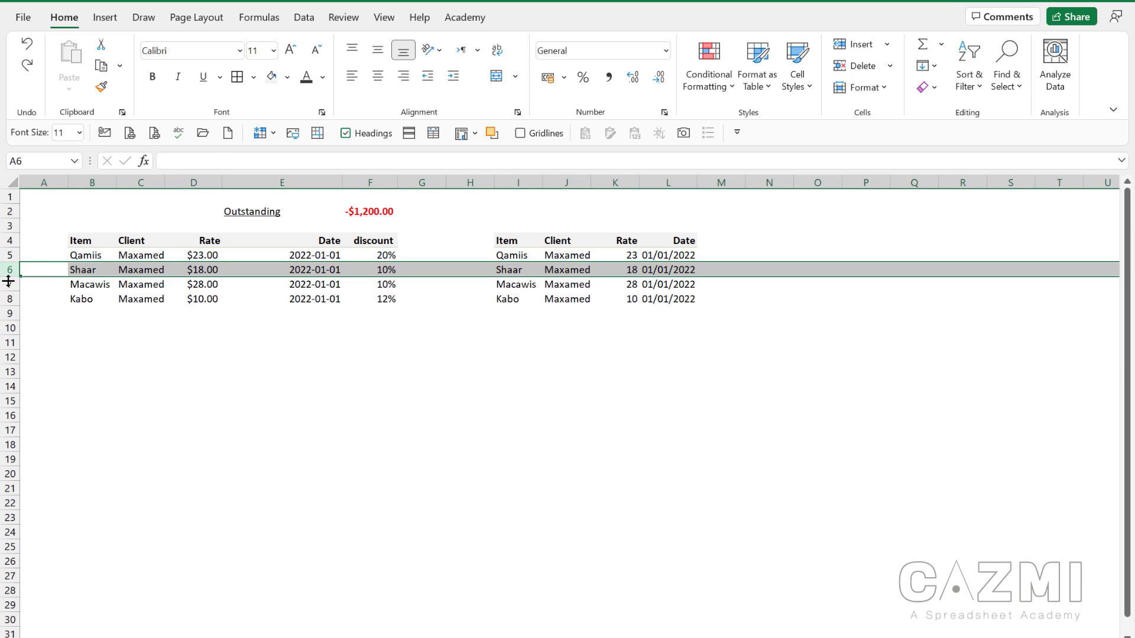
ctrl+click(9, 284)
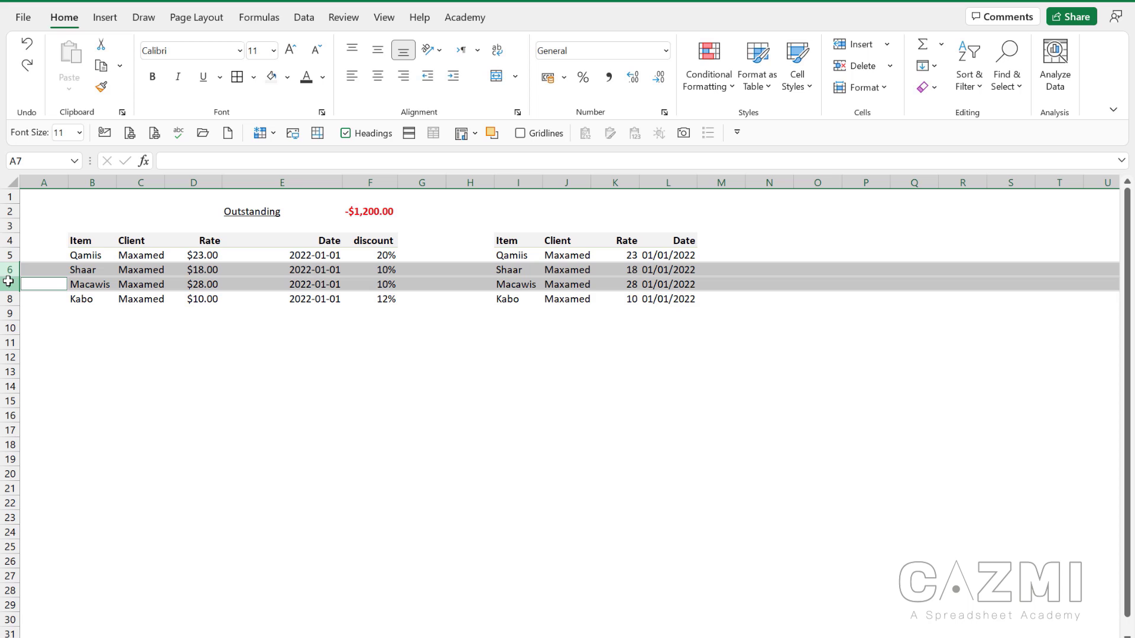
key(ctrl+shift+plus)
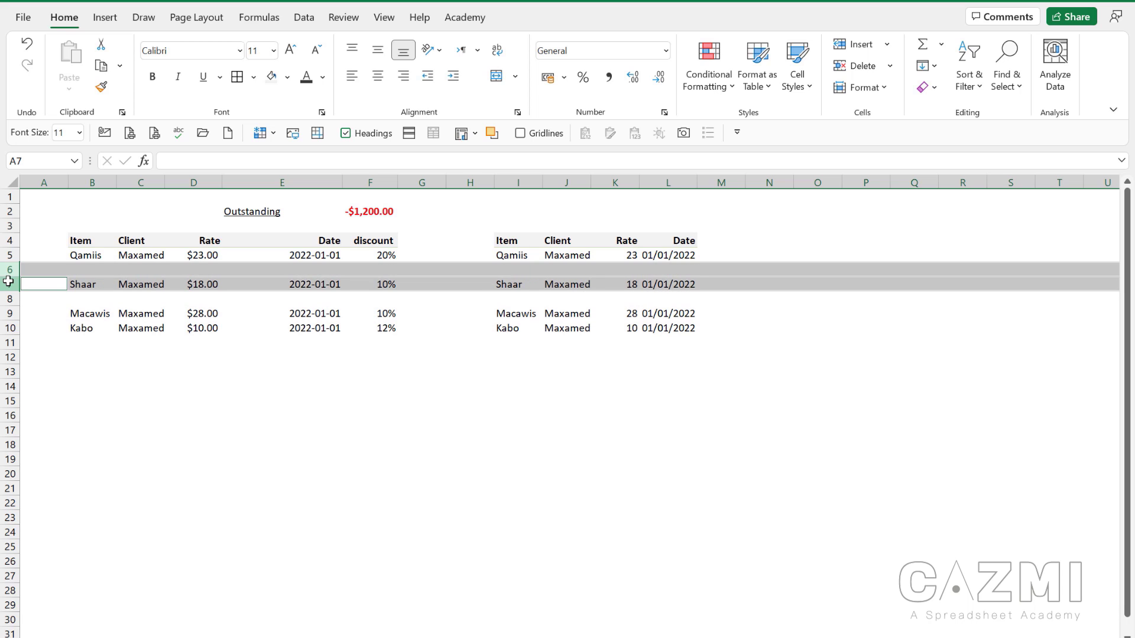
click(388, 459)
click(66, 295)
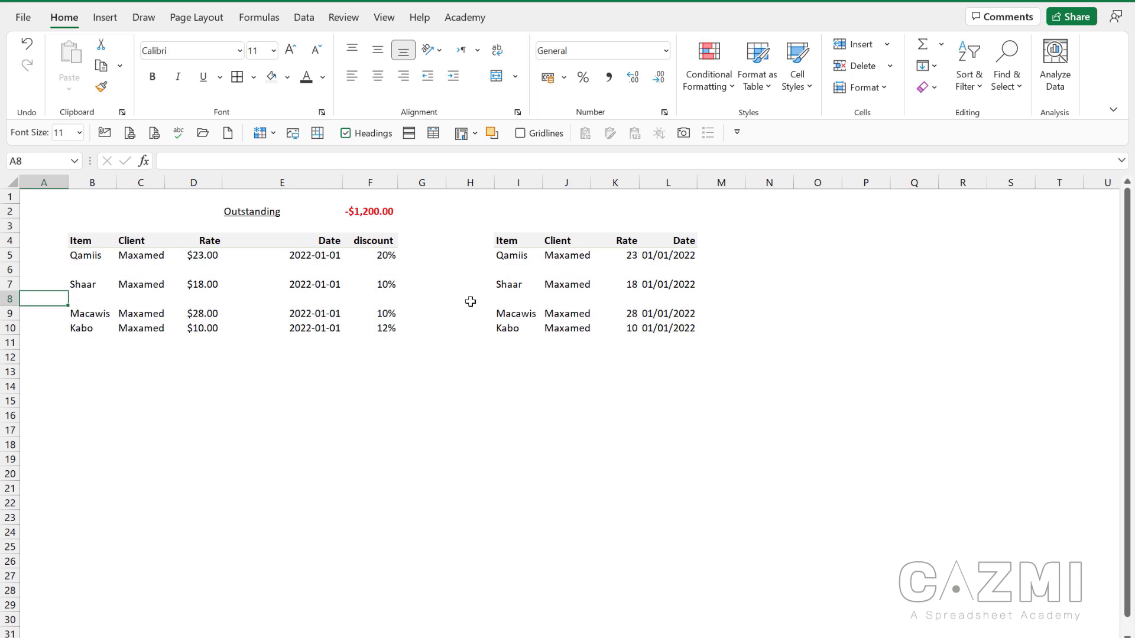
click(469, 298)
click(101, 266)
click(195, 270)
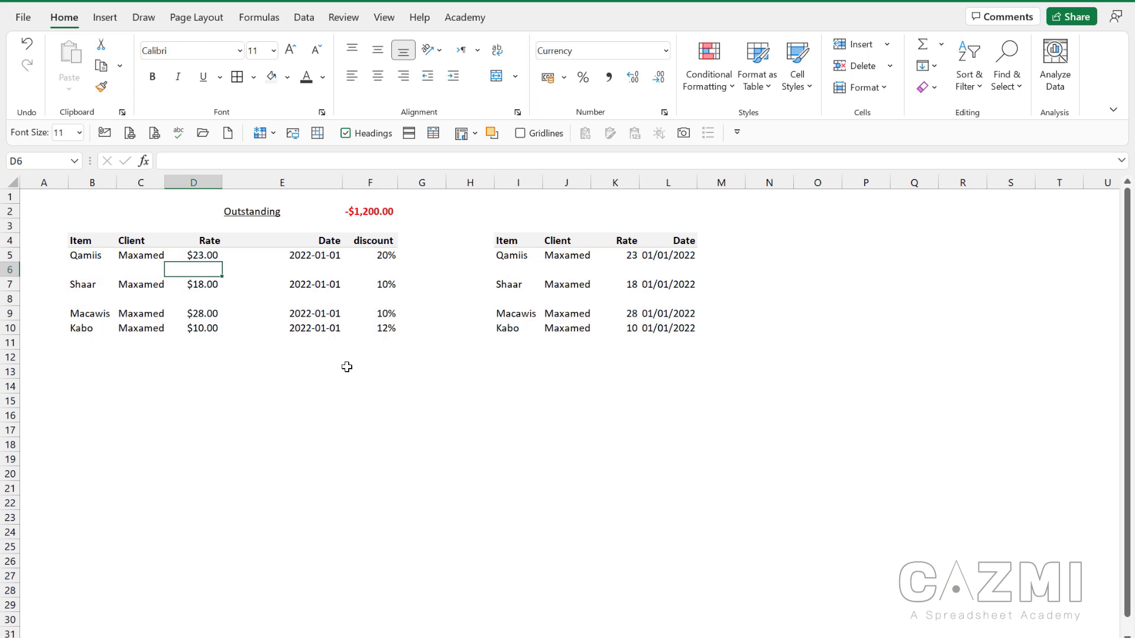
- Undo the insertion of the two separate rows and the earlier discount edit in cell F8
key(ctrl+z)
key(ctrl+z)
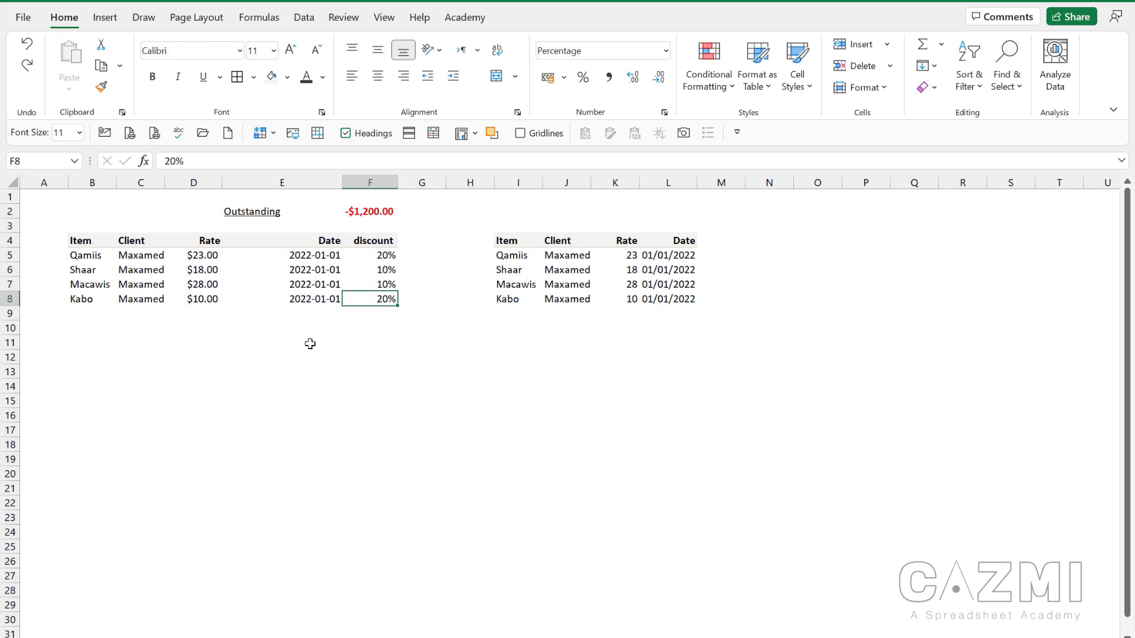
click(253, 184)
click(406, 295)
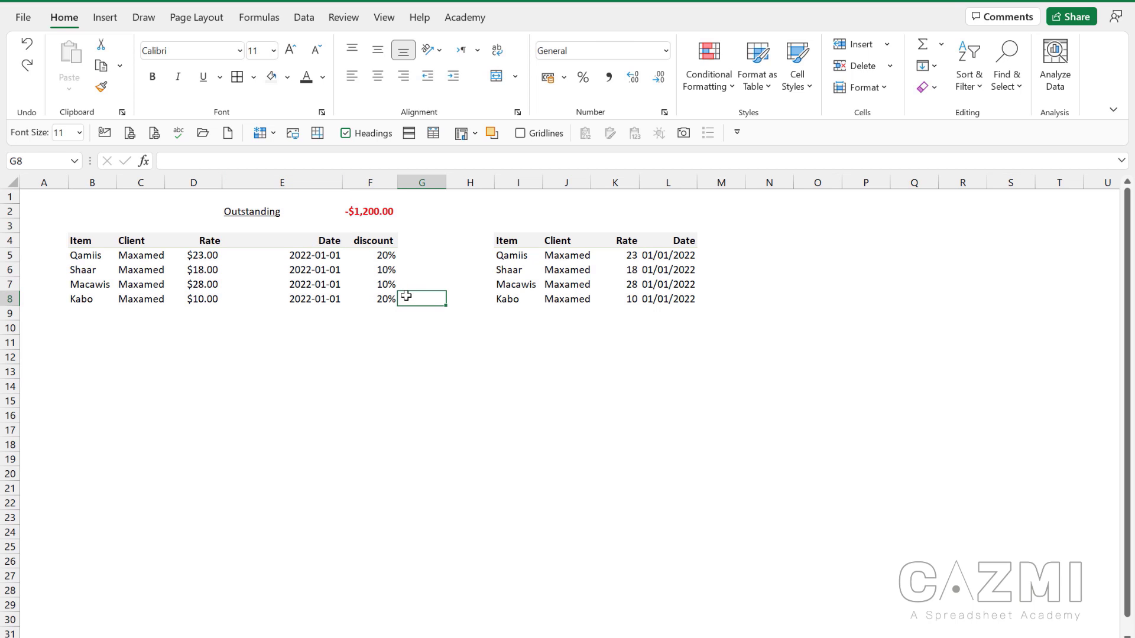
- From cell D6, insert a sheet row above the Shaar row and a sheet column before the Rate column
click(104, 244)
click(194, 269)
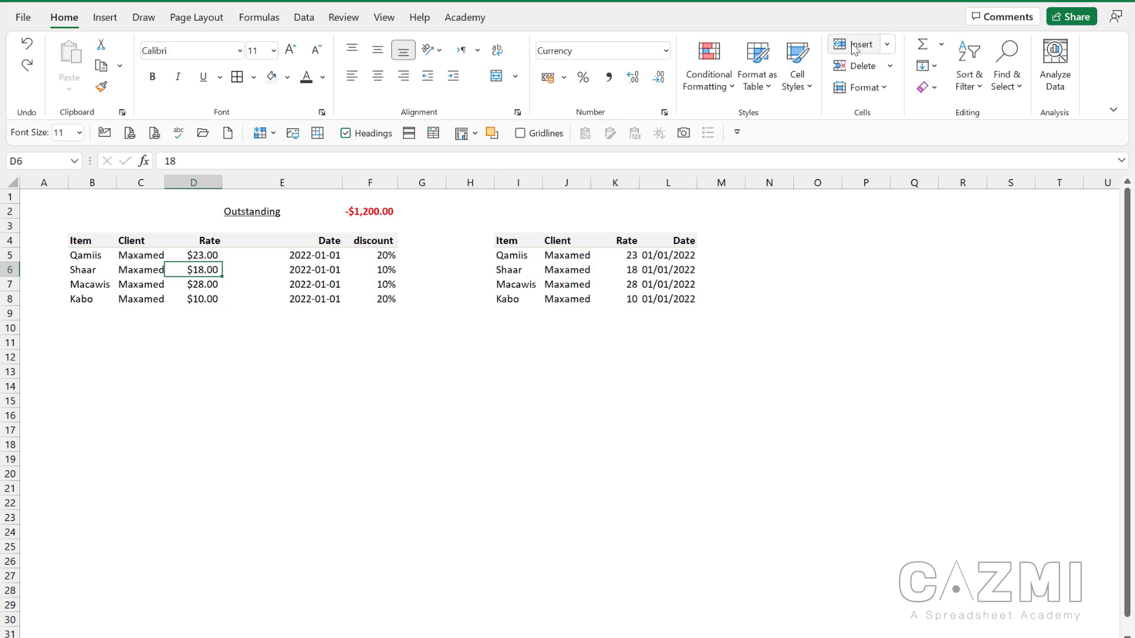
click(884, 48)
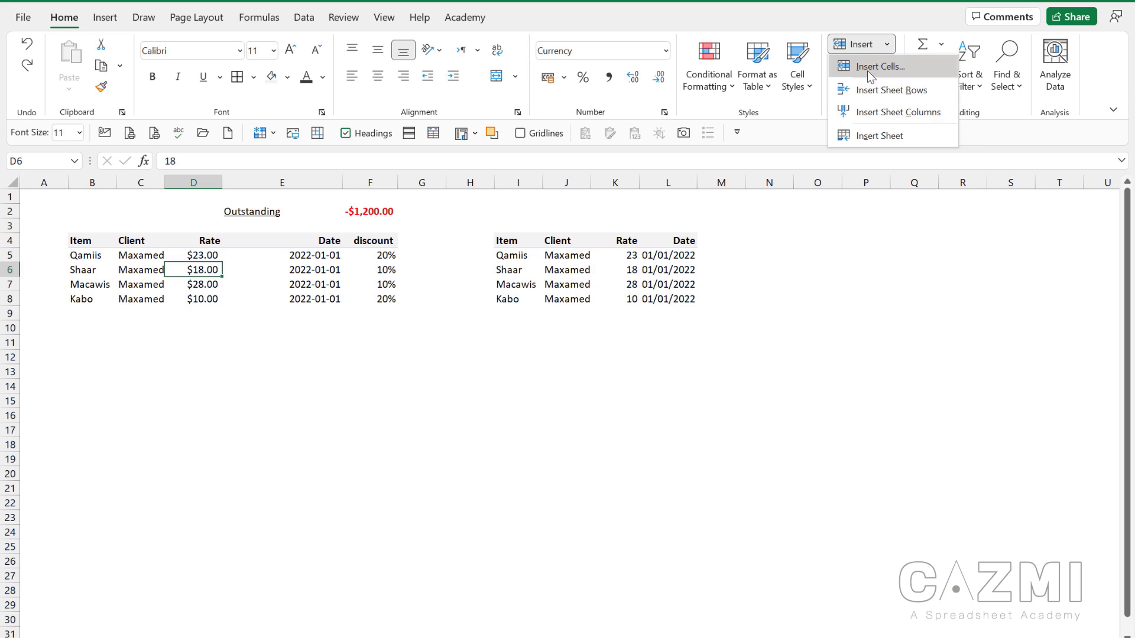
click(891, 90)
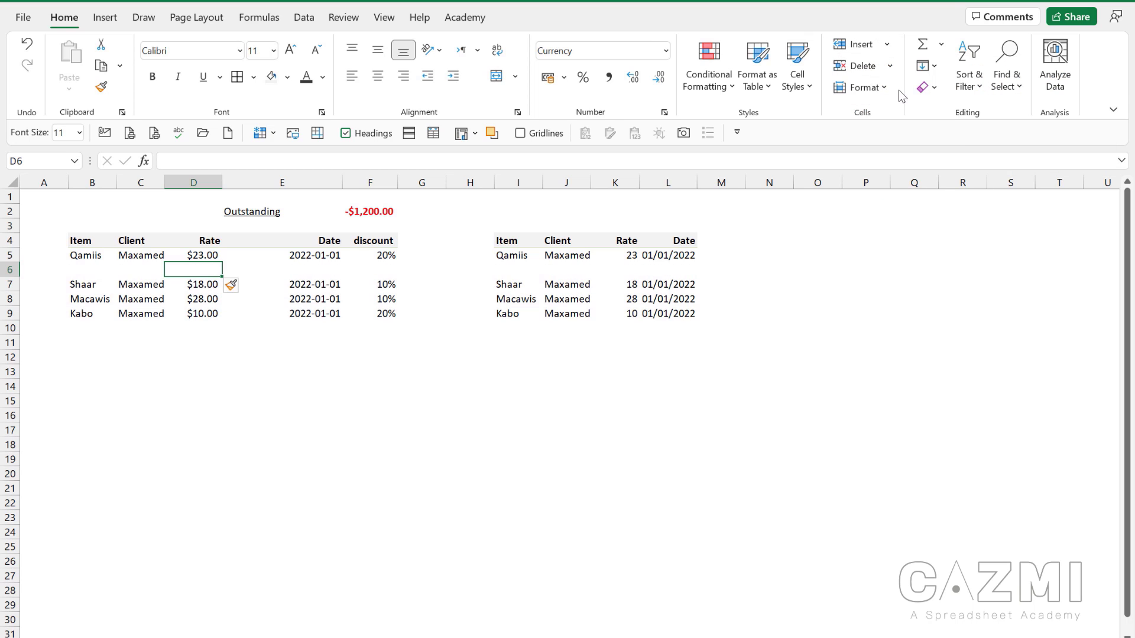
click(874, 45)
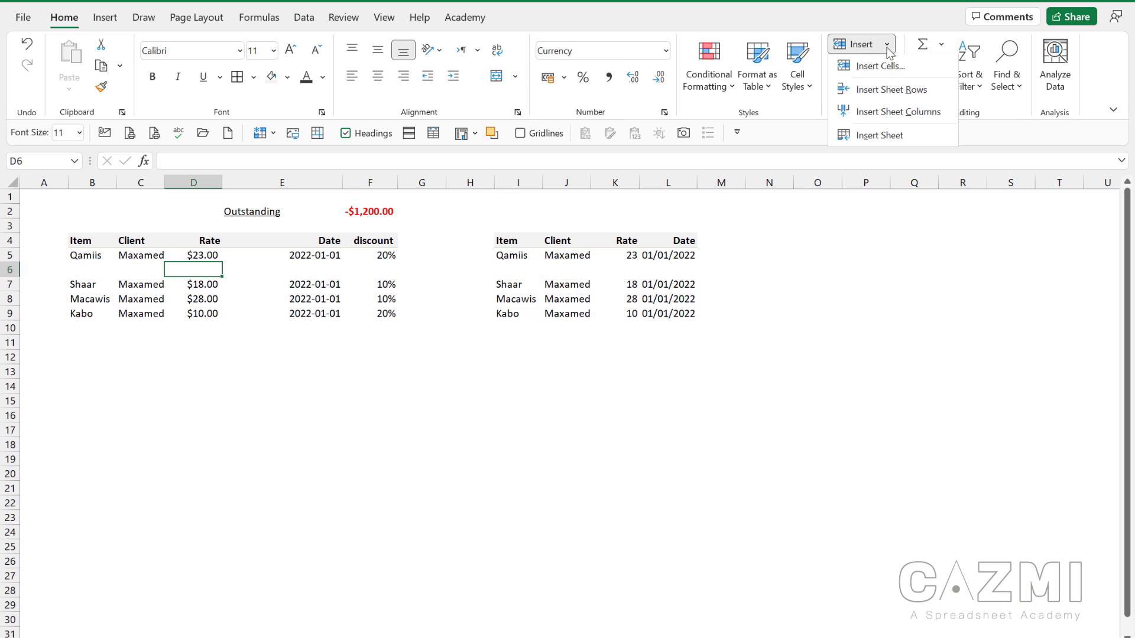
click(891, 112)
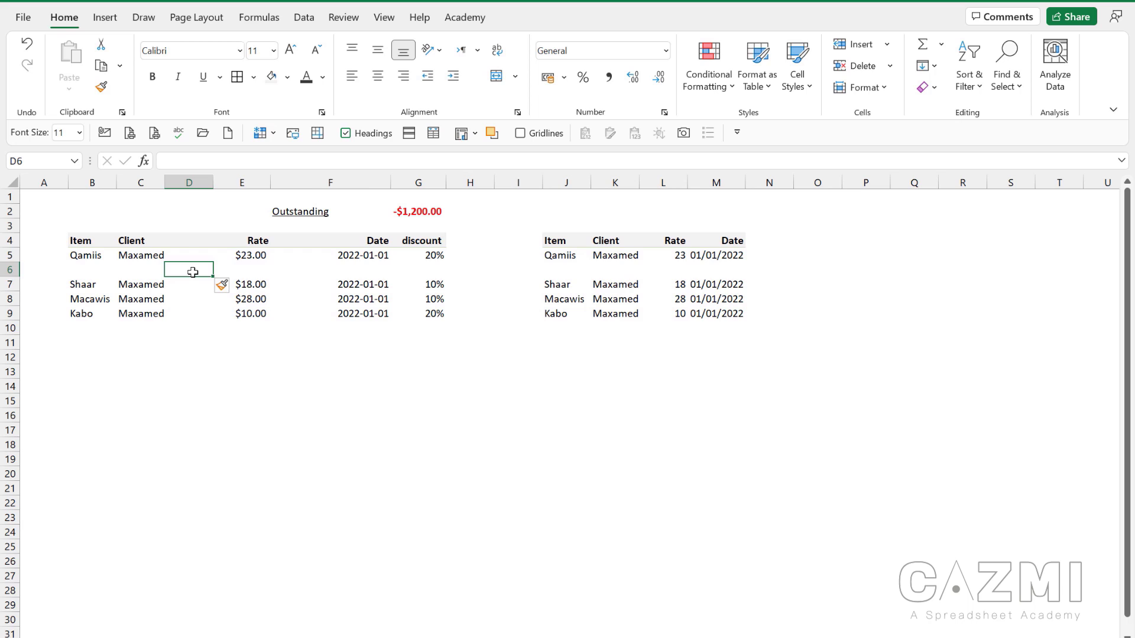
- Undo the sheet column and sheet row insertions made at cell D6
key(ctrl+z)
key(ctrl+z)
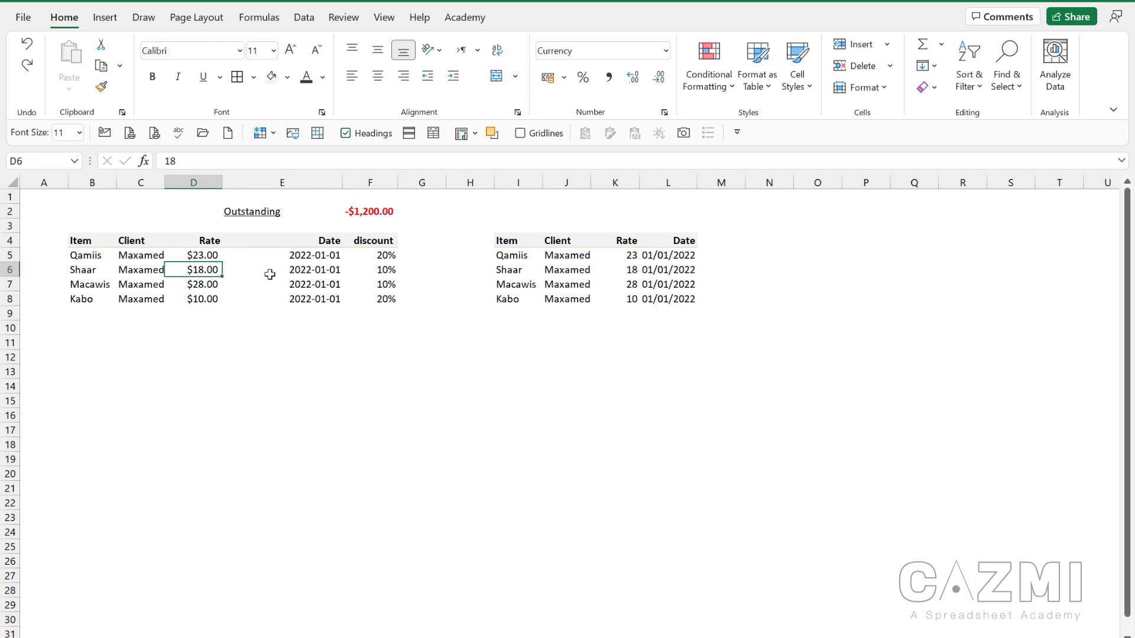
click(269, 274)
click(154, 290)
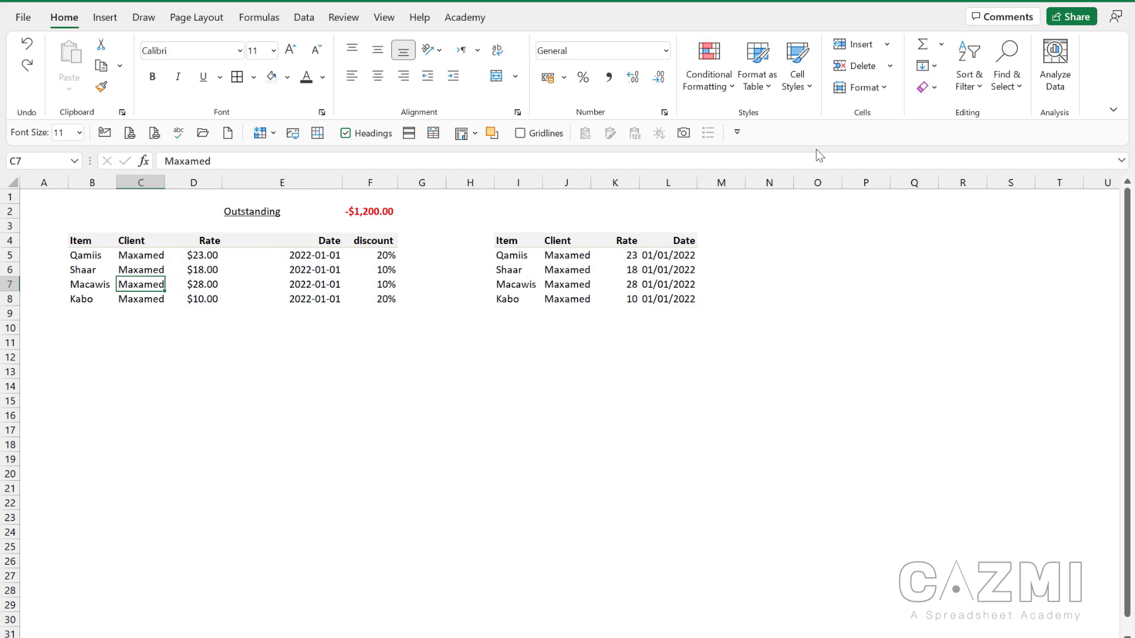
- Delete the whole sheet row of the Kabo item from cell D8 and undo the deletion
click(130, 267)
click(183, 268)
click(190, 296)
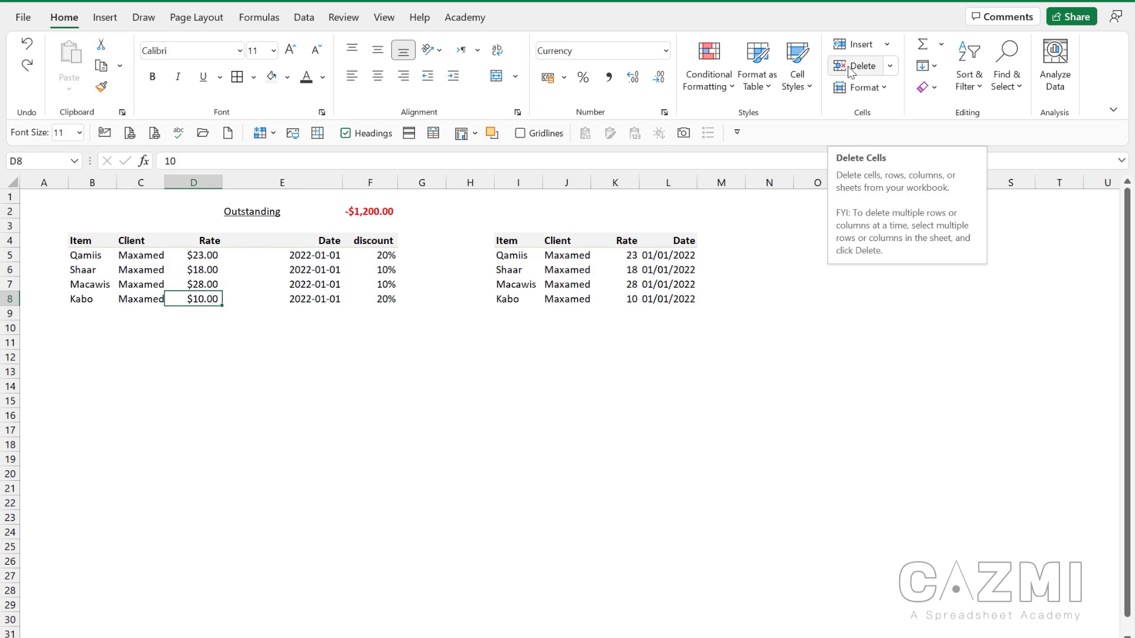
click(892, 69)
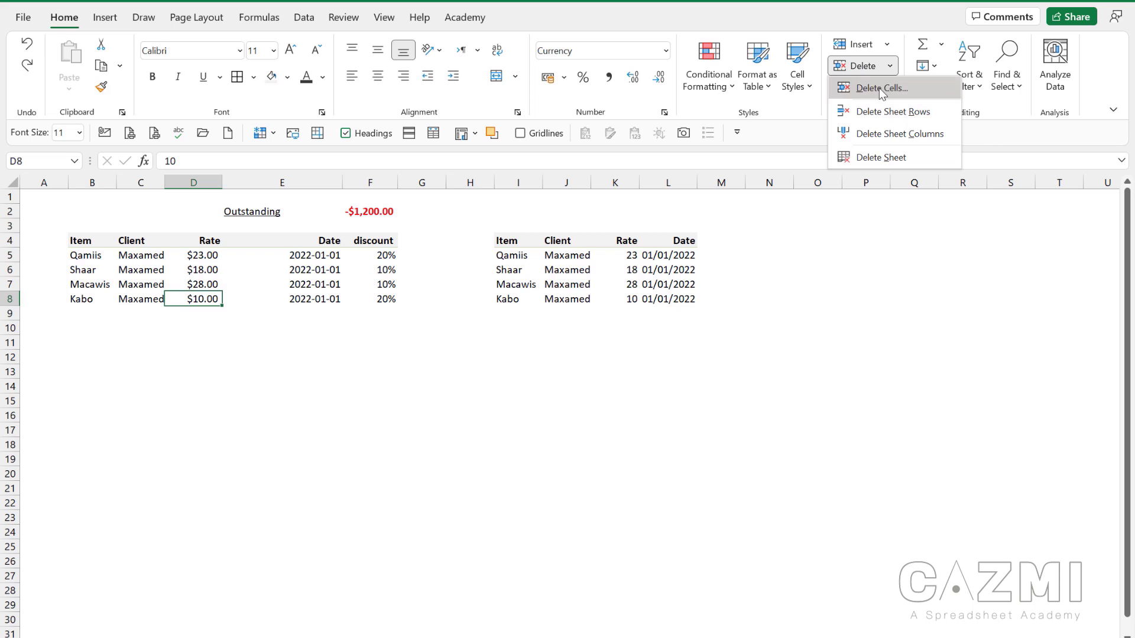
click(919, 111)
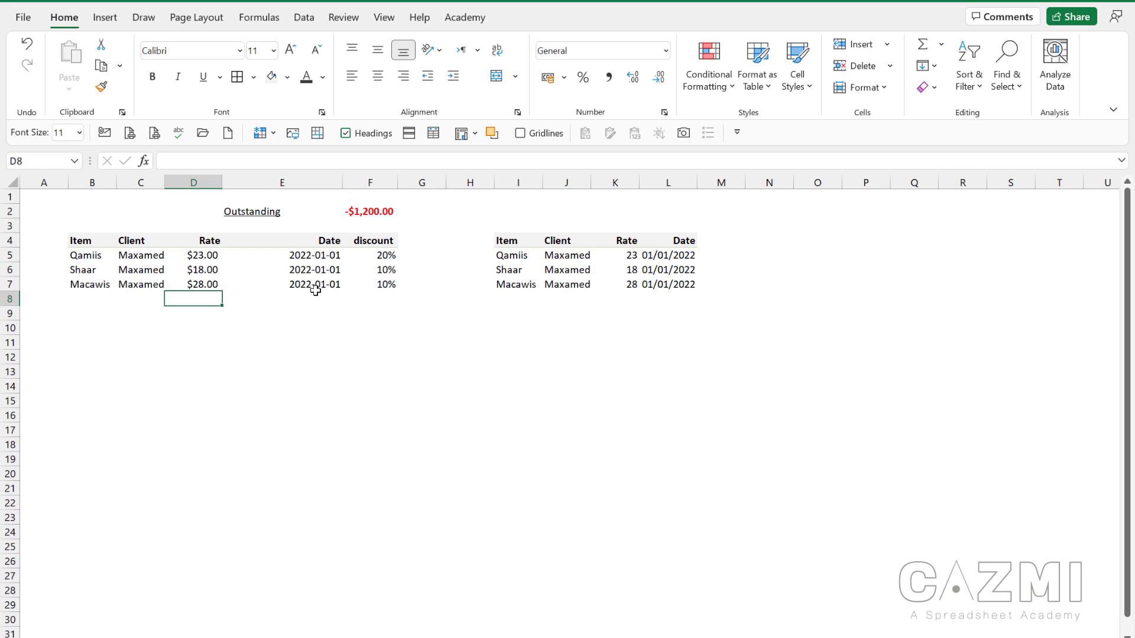
key(ctrl+z)
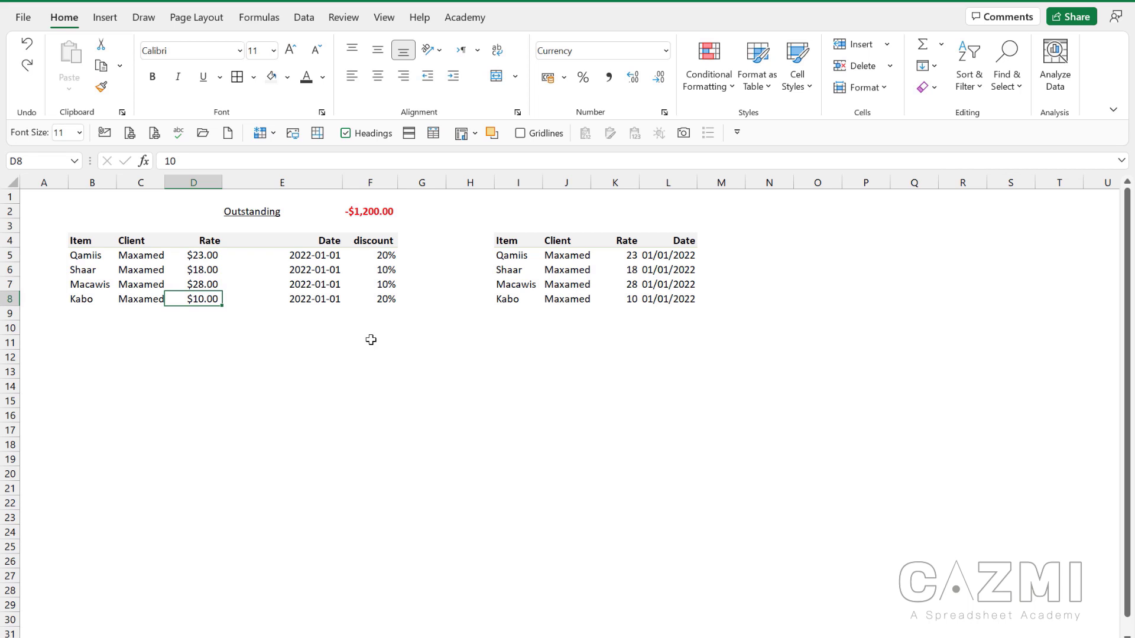
key(Down)
key(Down)
key(Down)
key(Down)
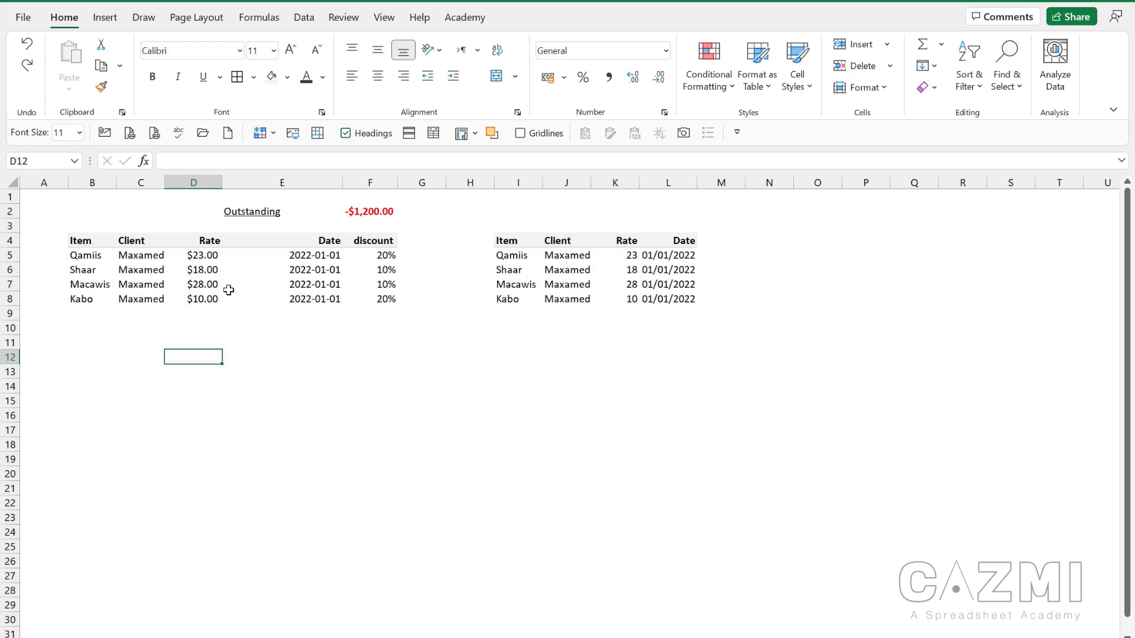
click(200, 274)
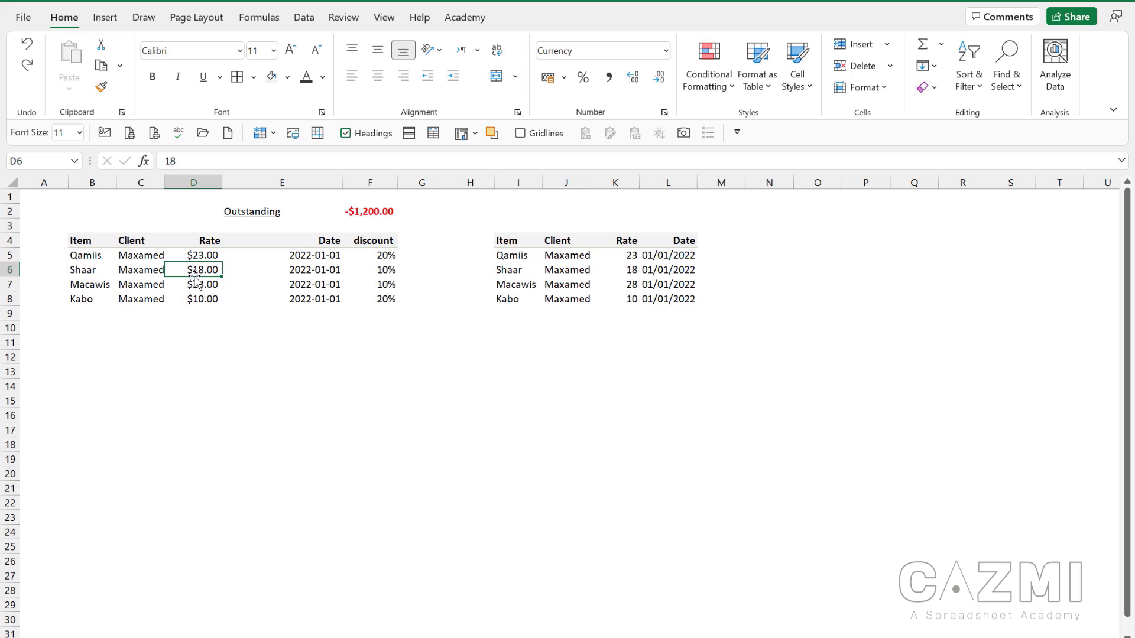
click(889, 67)
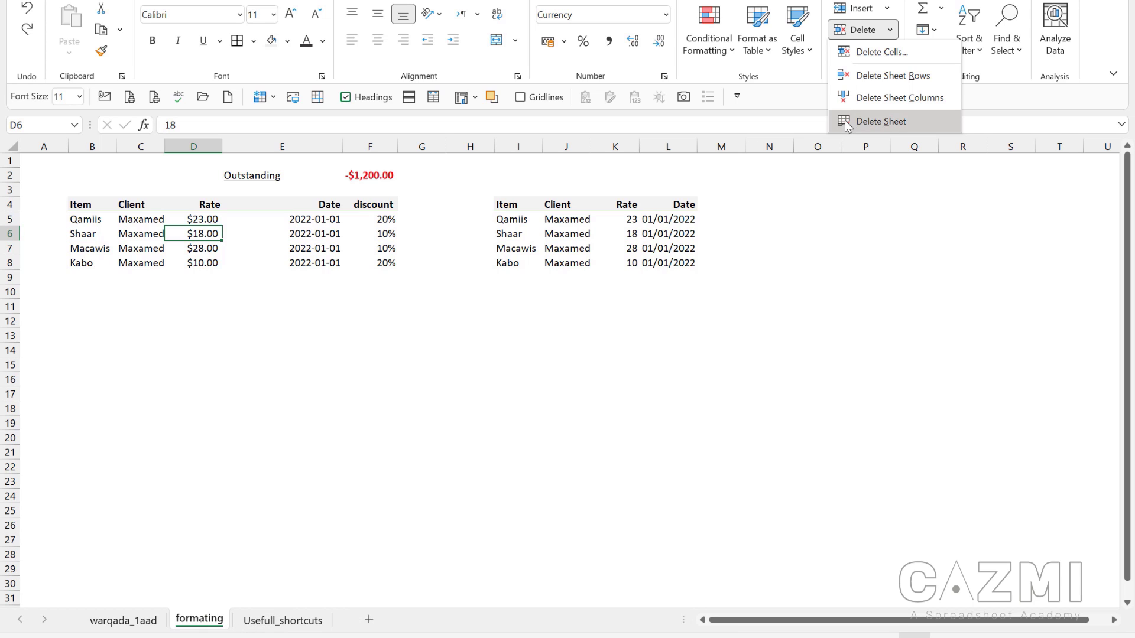
click(200, 319)
click(382, 303)
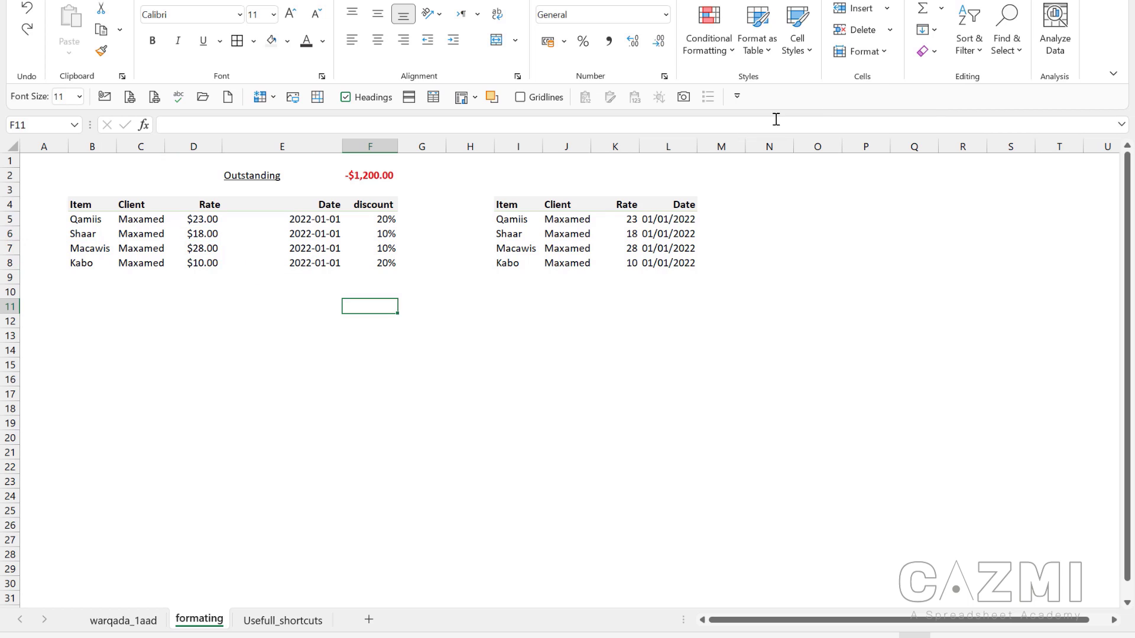
click(234, 375)
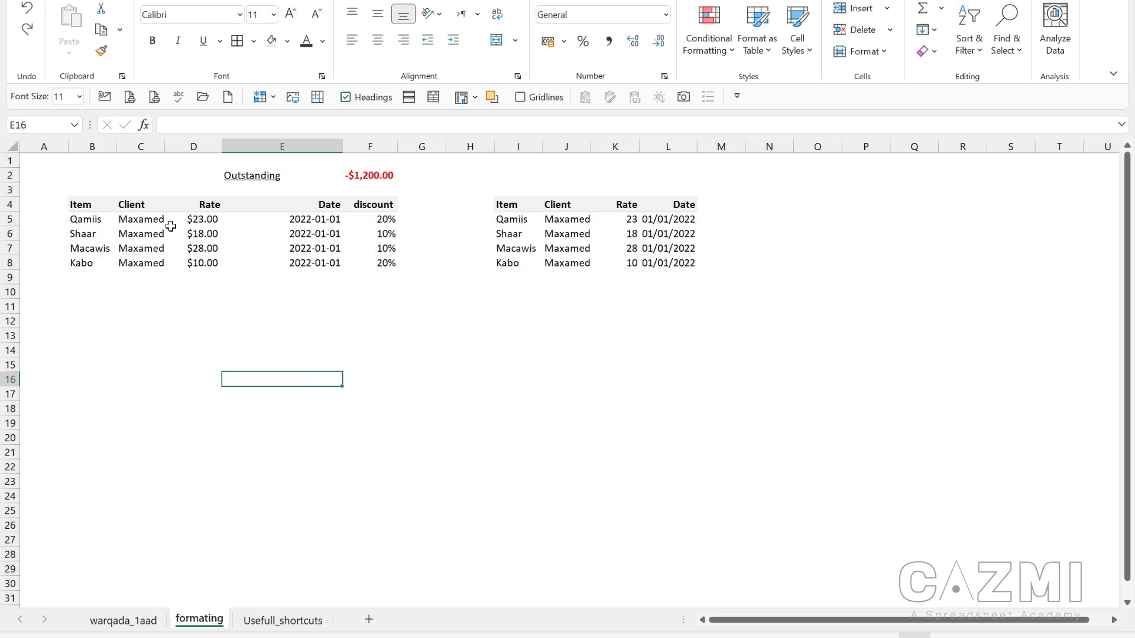
click(259, 251)
click(236, 275)
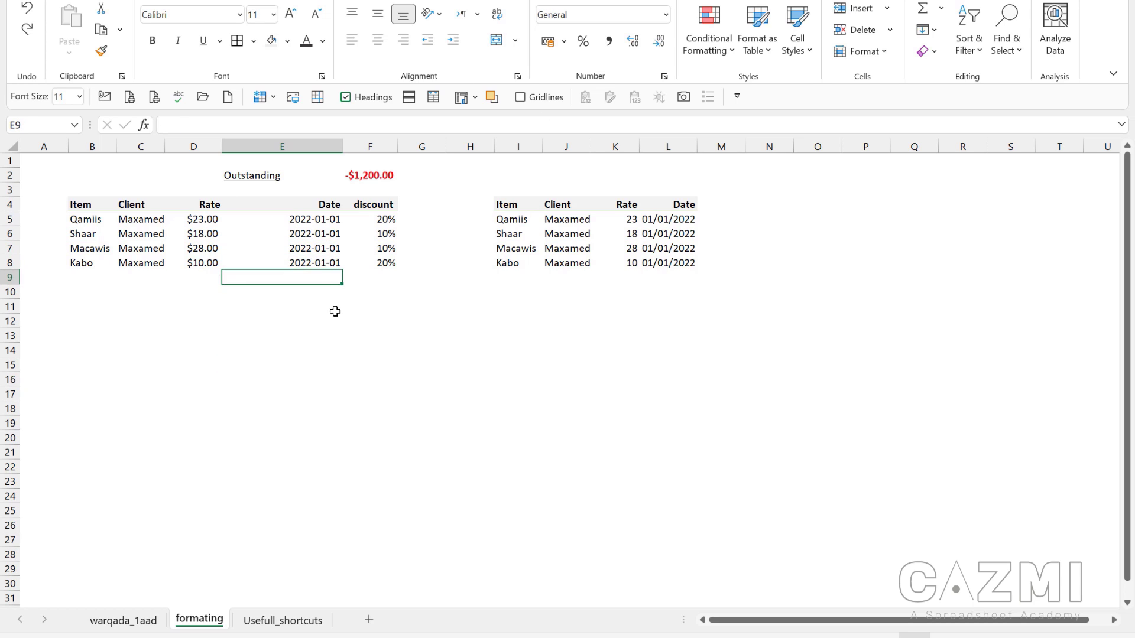
click(331, 308)
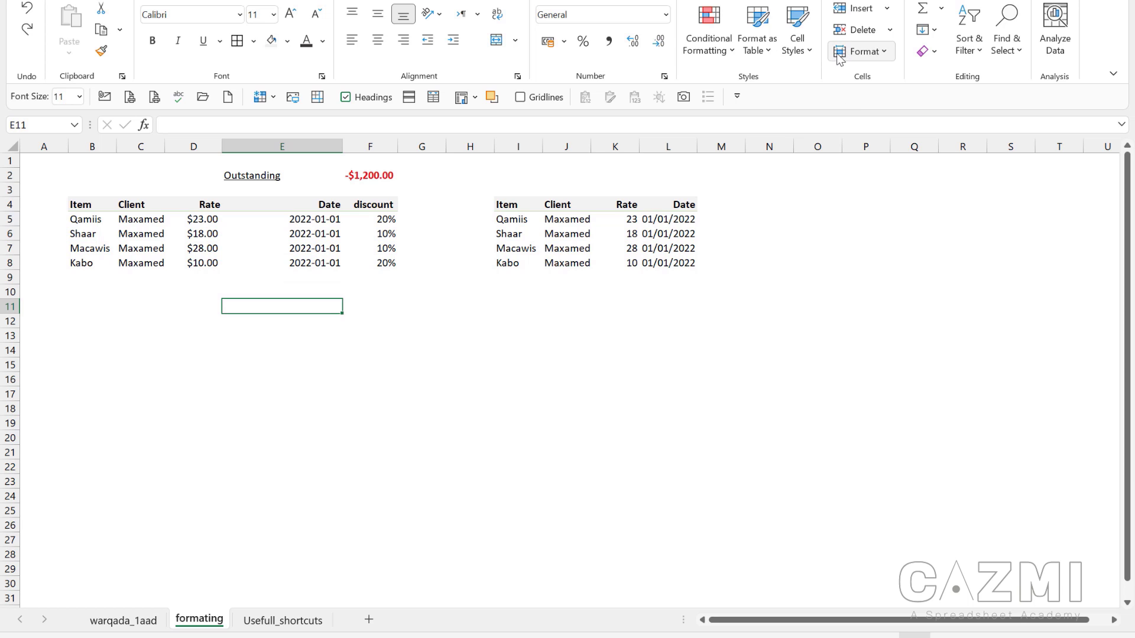
click(883, 52)
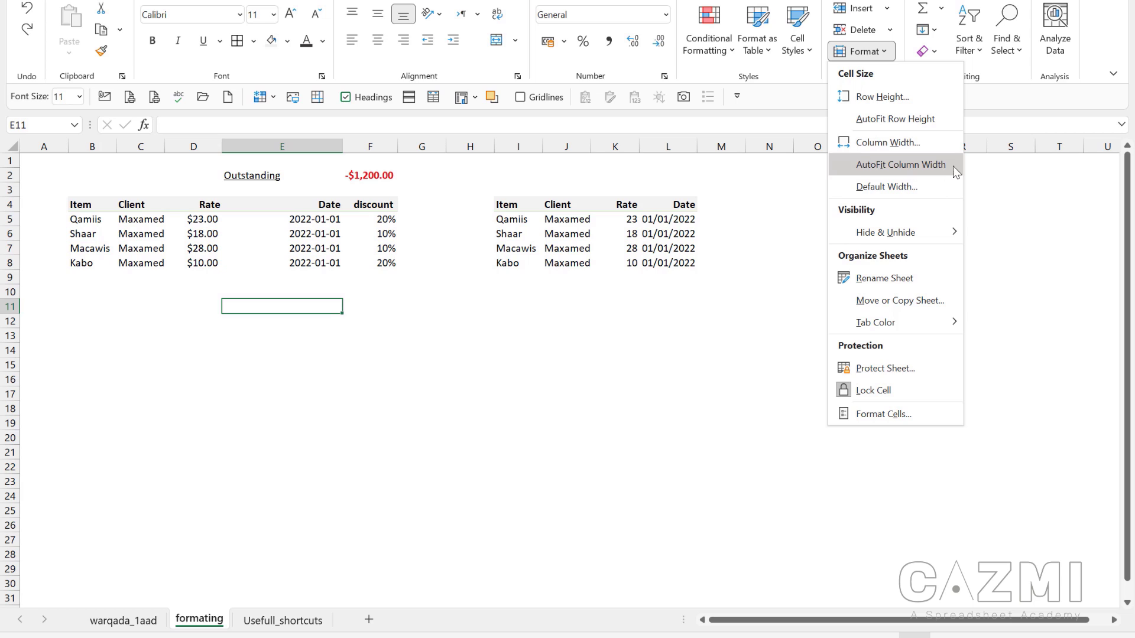
mouse_move(911, 229)
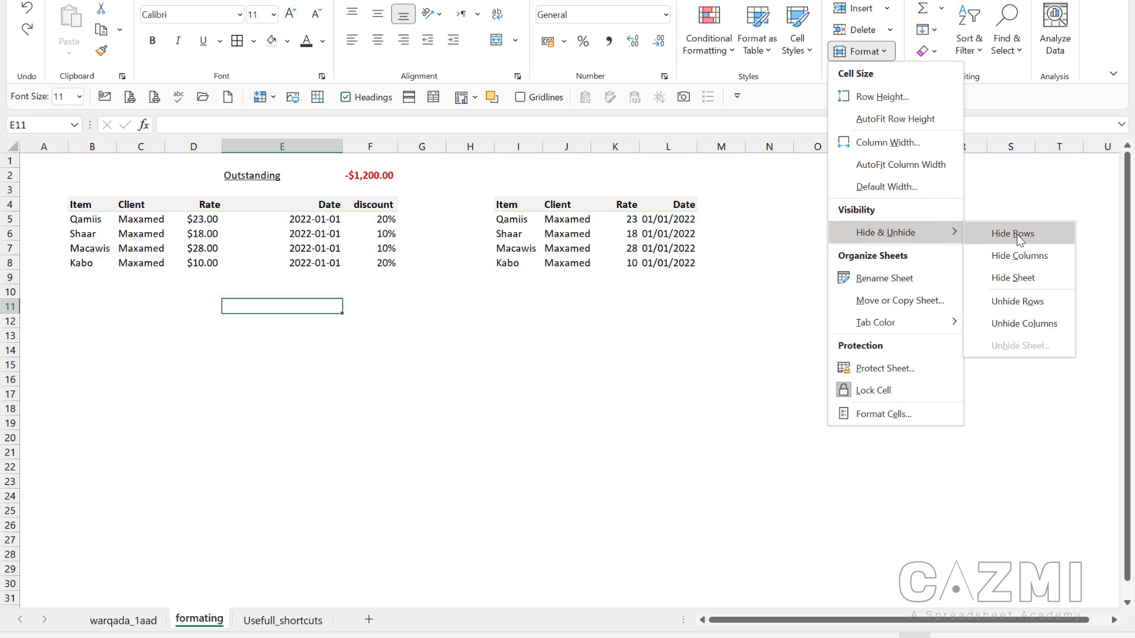
click(85, 224)
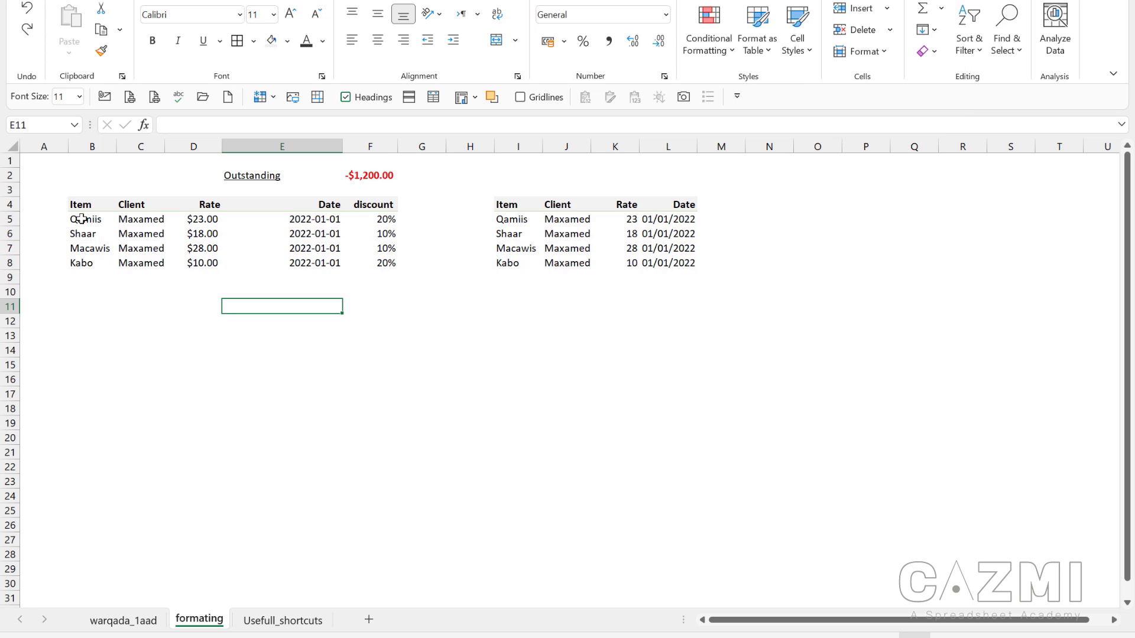
- Hide the row of the Qamiis item from cell B5
click(83, 222)
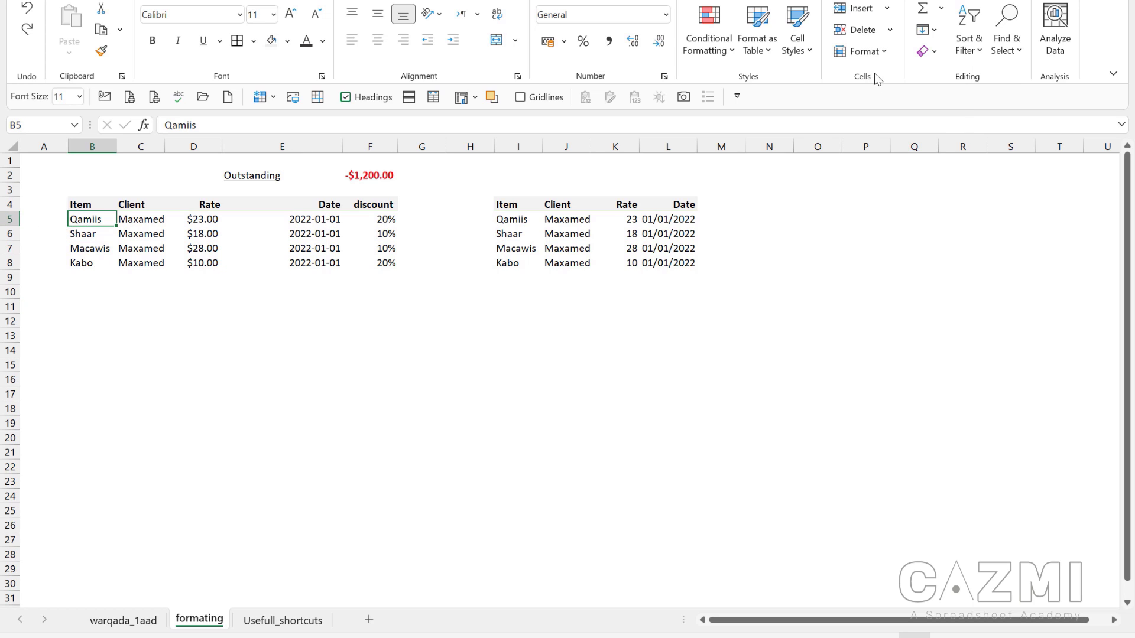
click(868, 52)
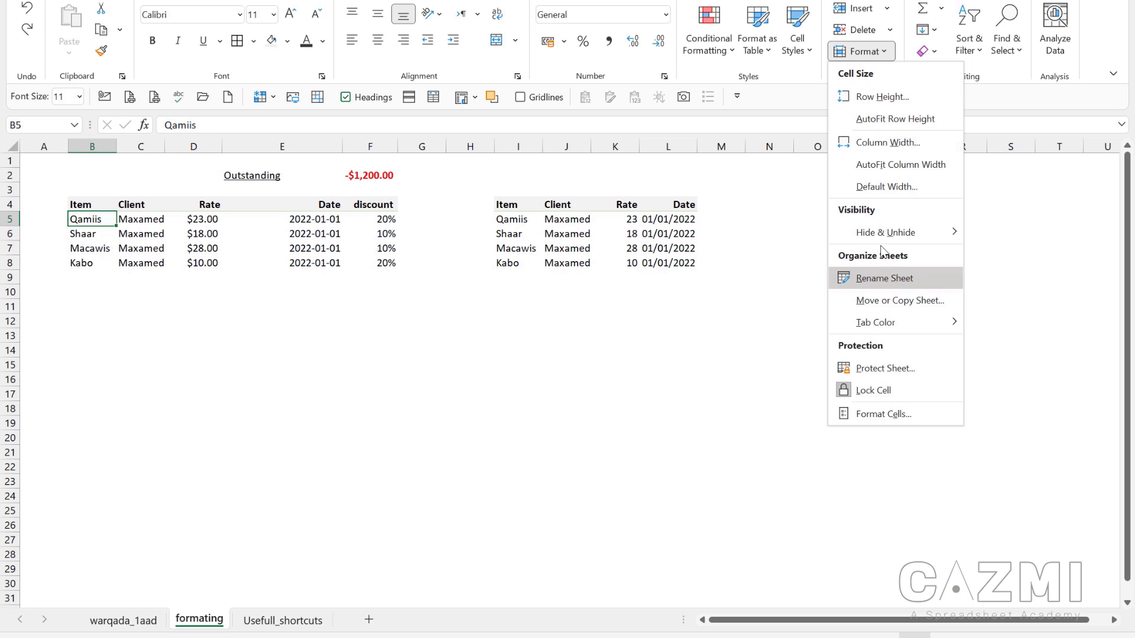
mouse_move(893, 236)
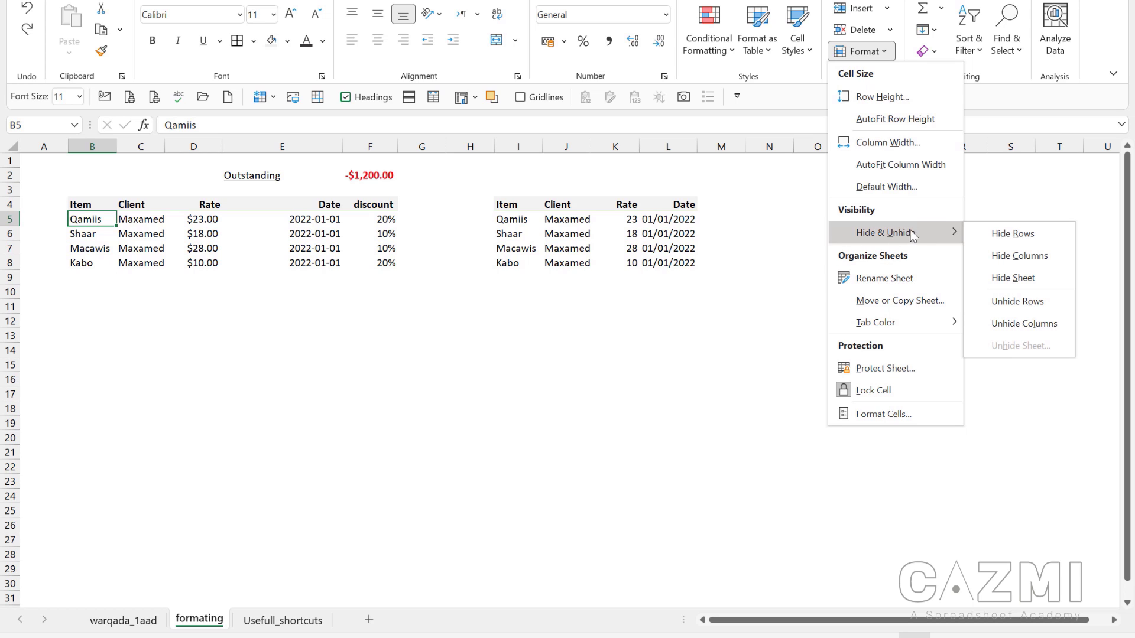
click(999, 233)
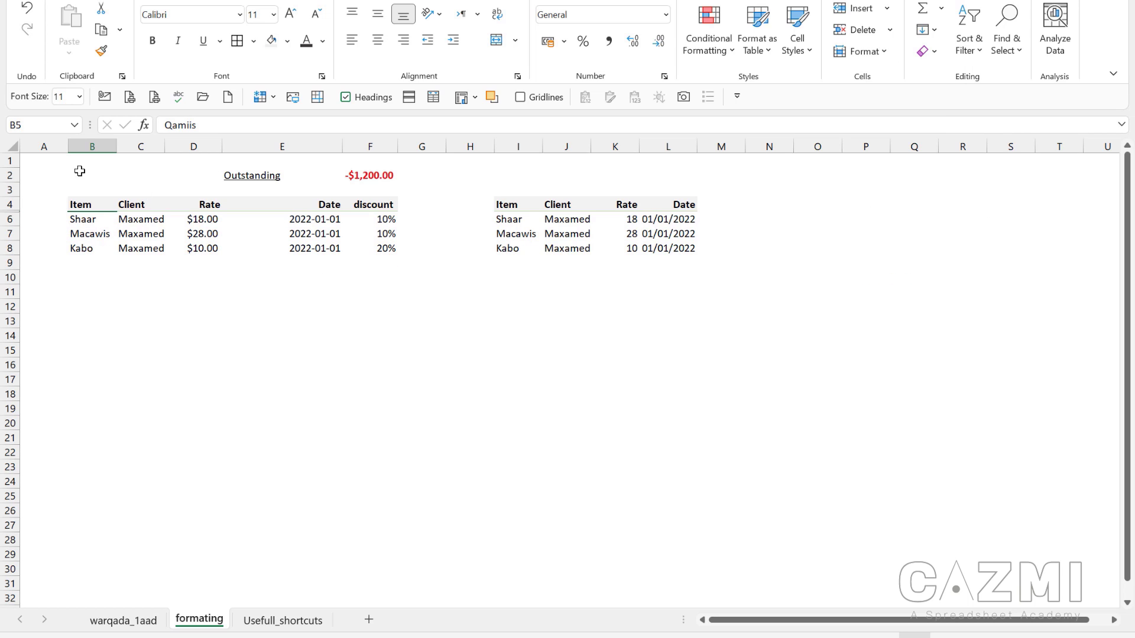
click(305, 286)
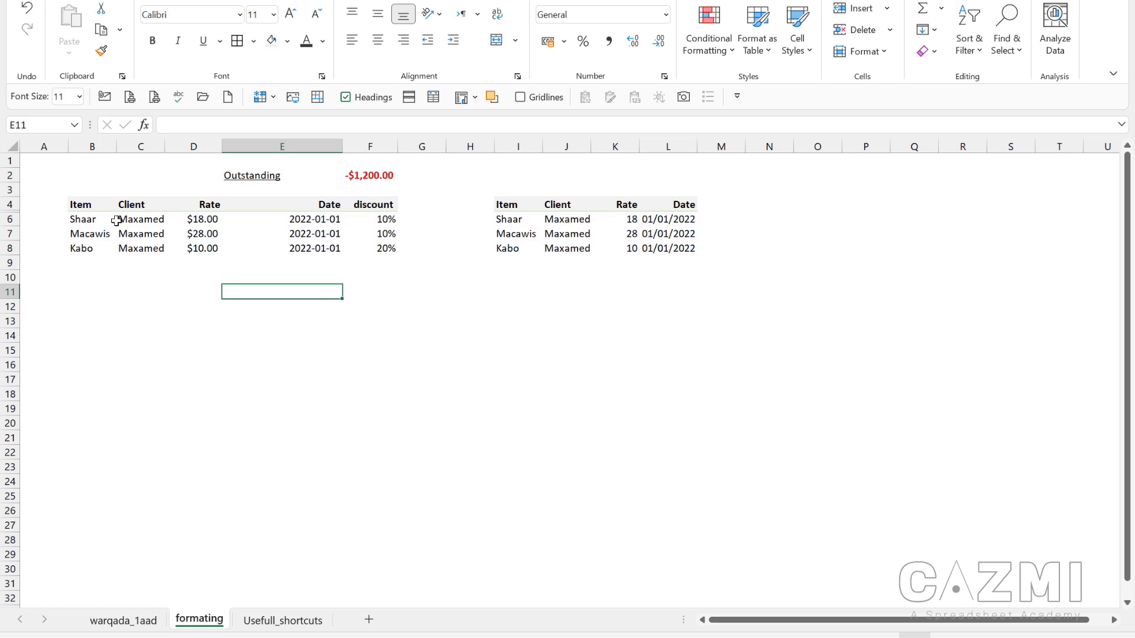
- Try to unhide rows with only the Shaar row 6 selected
click(10, 219)
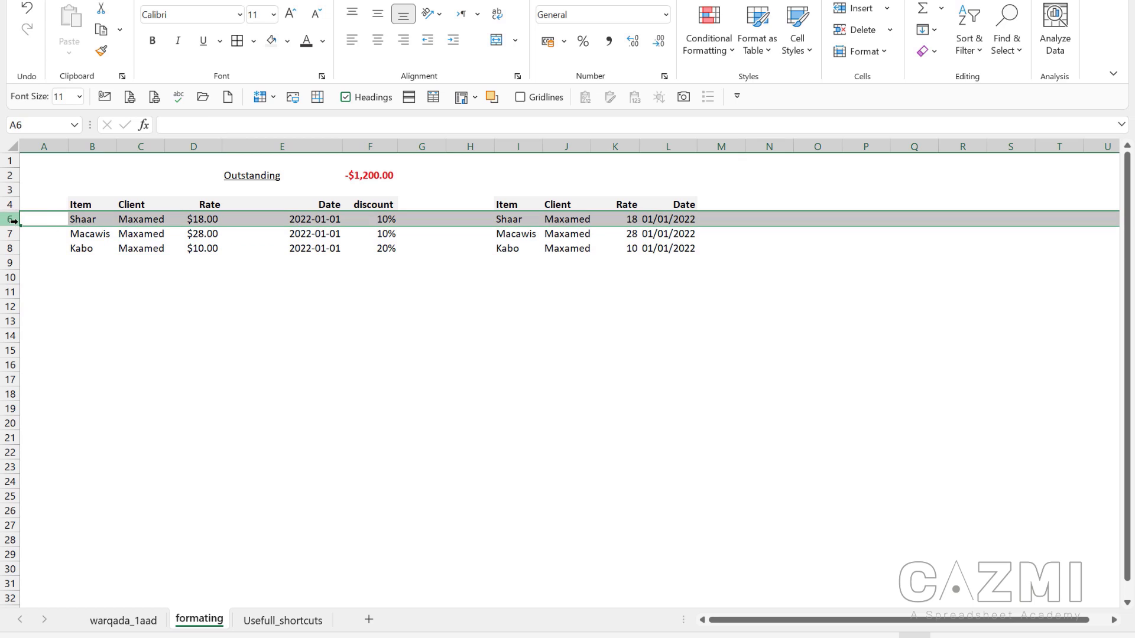
click(878, 53)
mouse_move(892, 233)
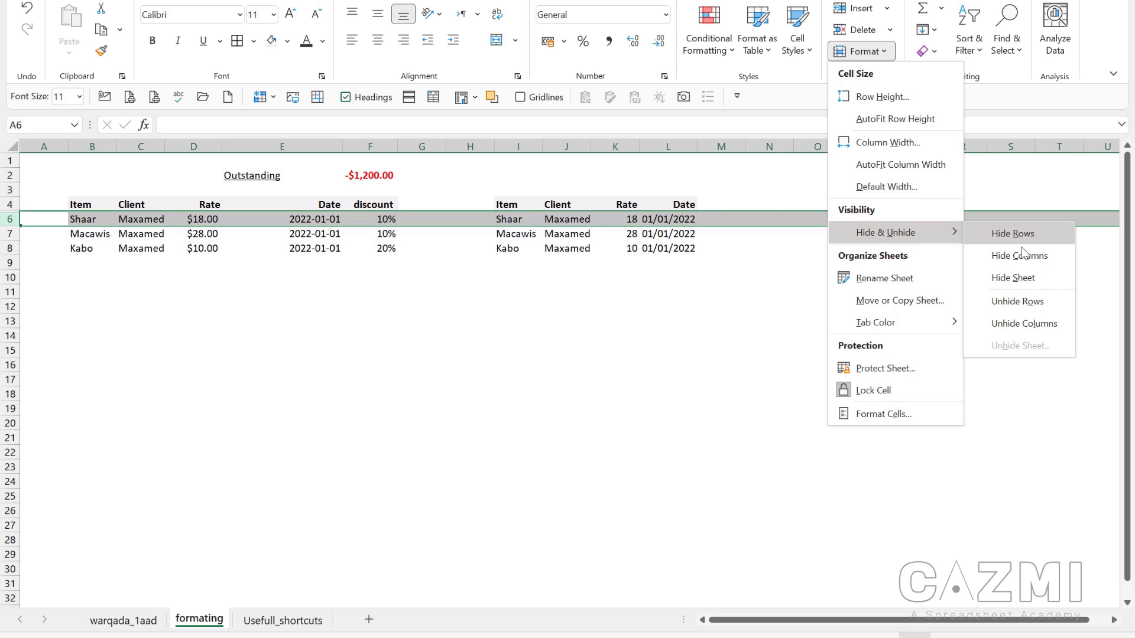
click(1017, 301)
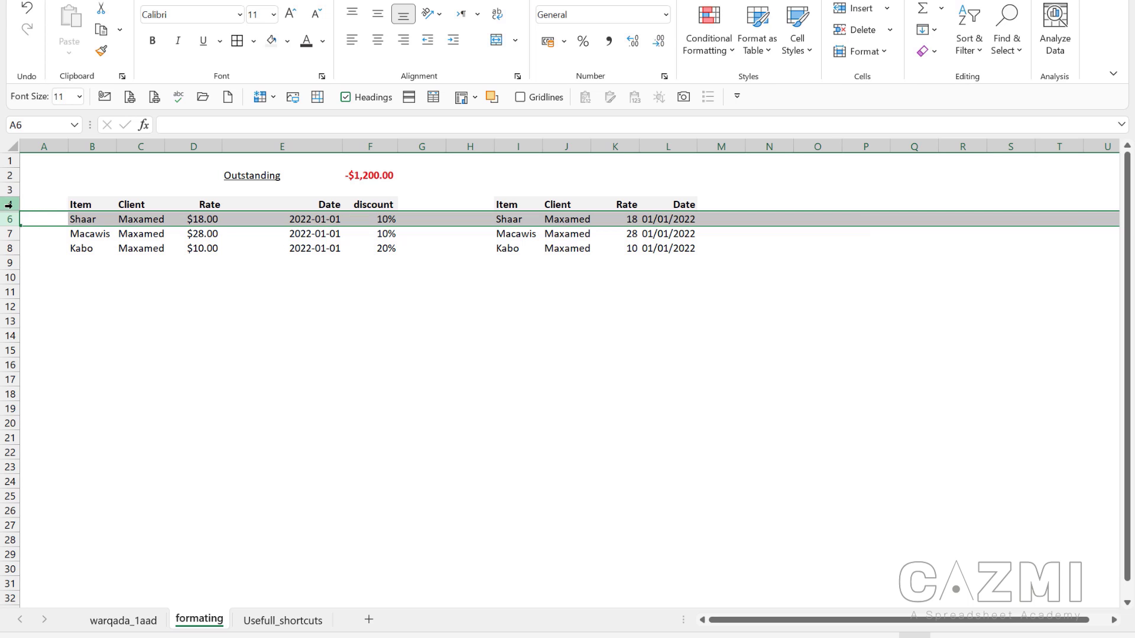
drag(9, 204, 10, 219)
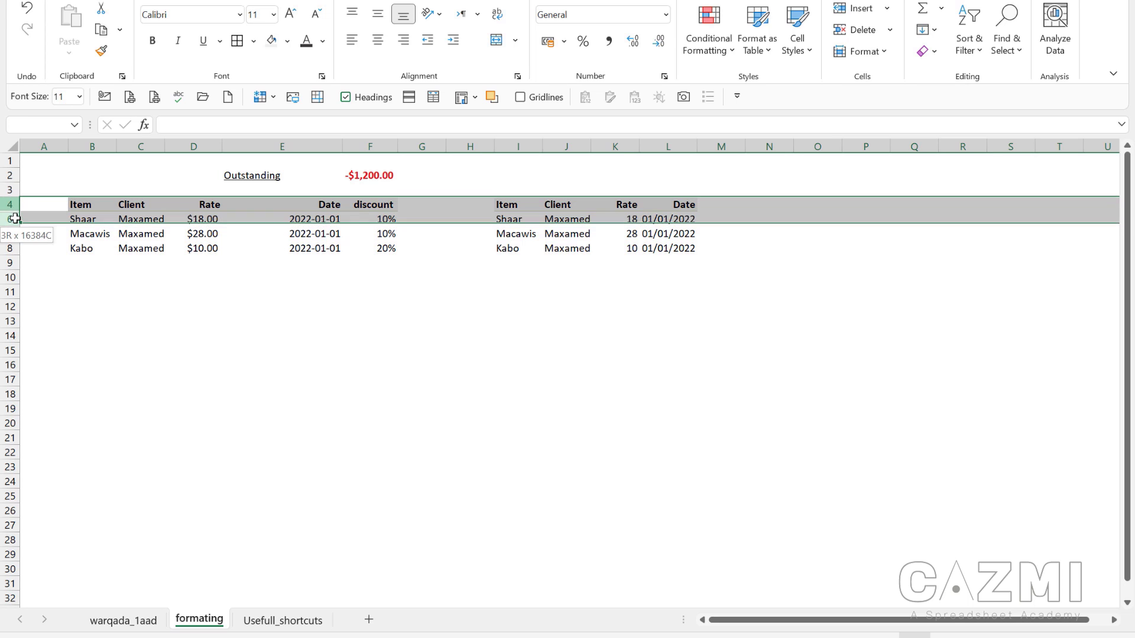
click(80, 343)
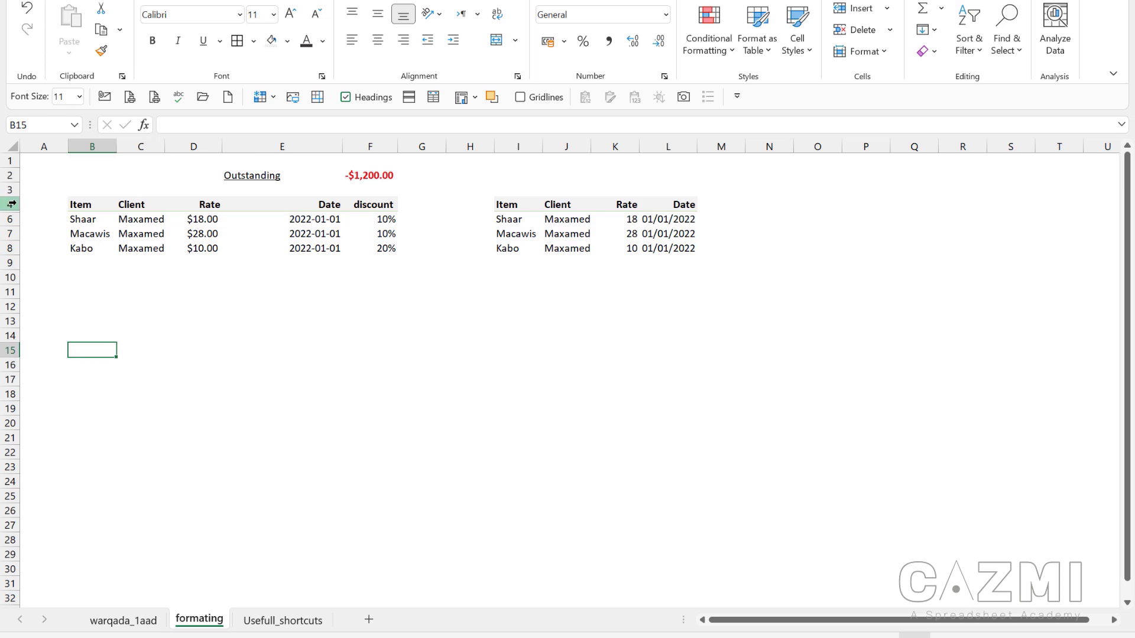
- Unhide the hidden row between the table header and the Shaar item by selecting rows 4 through 8
drag(17, 202, 23, 248)
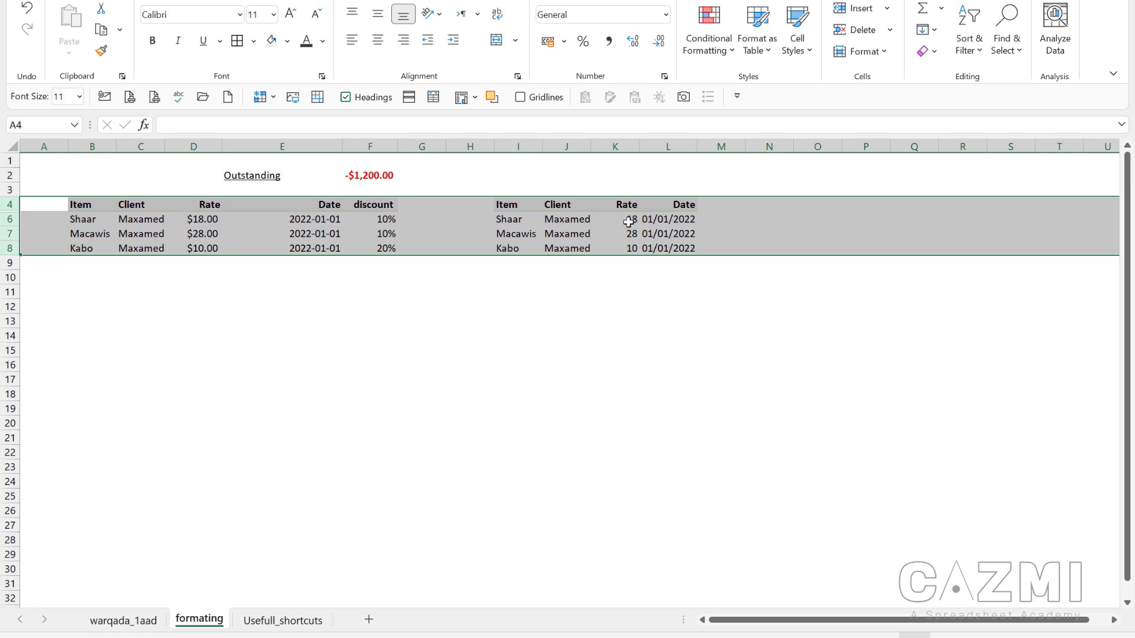
click(889, 52)
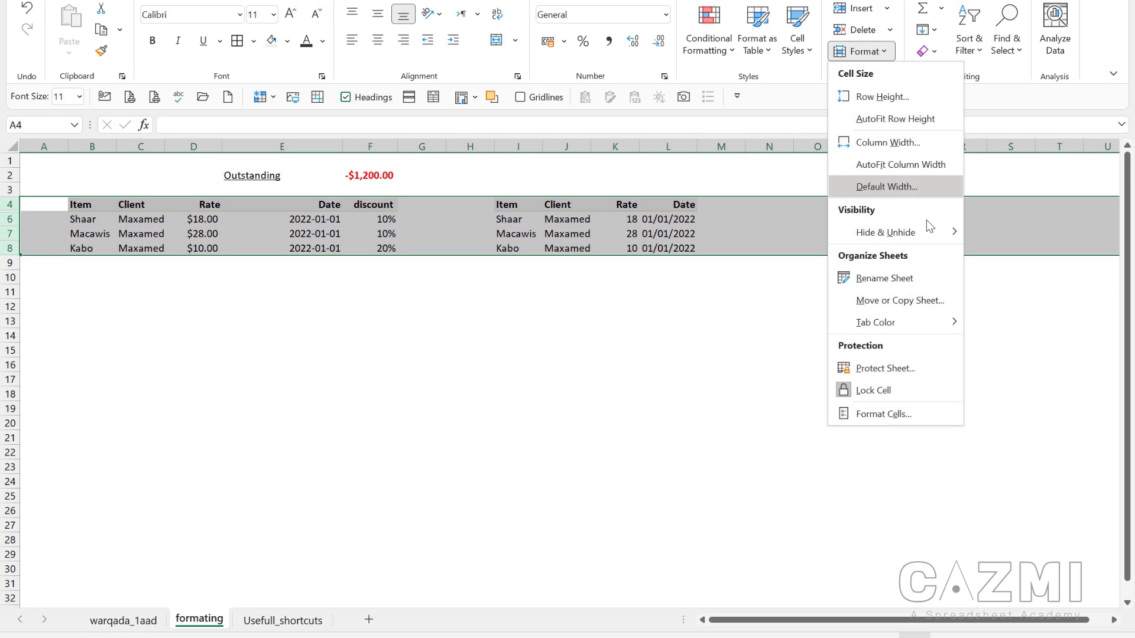
mouse_move(923, 234)
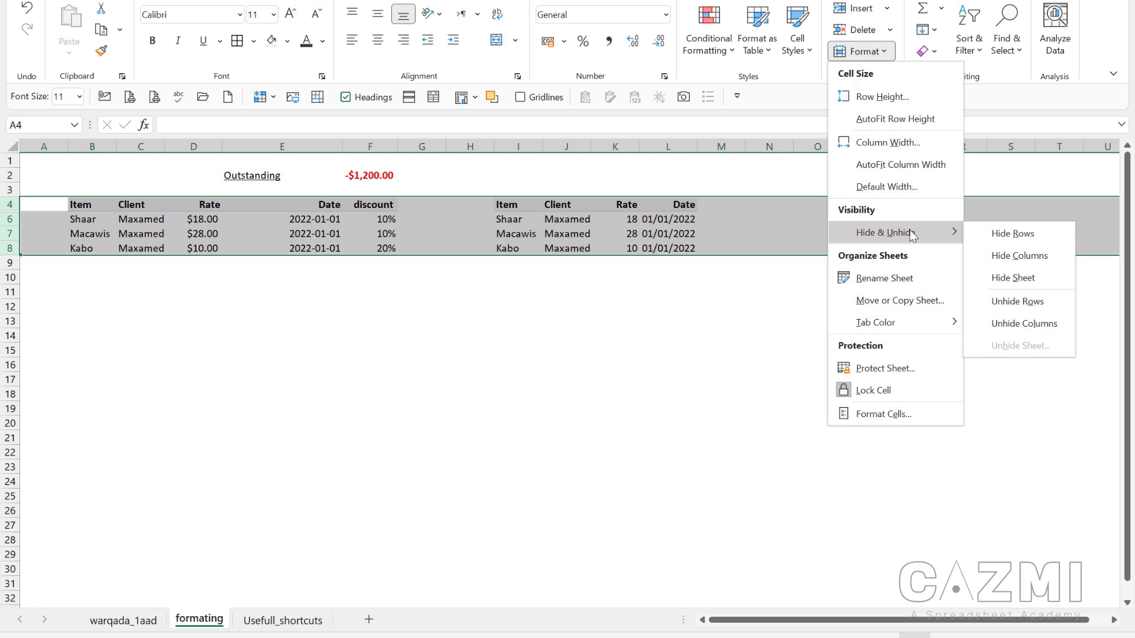
click(1020, 301)
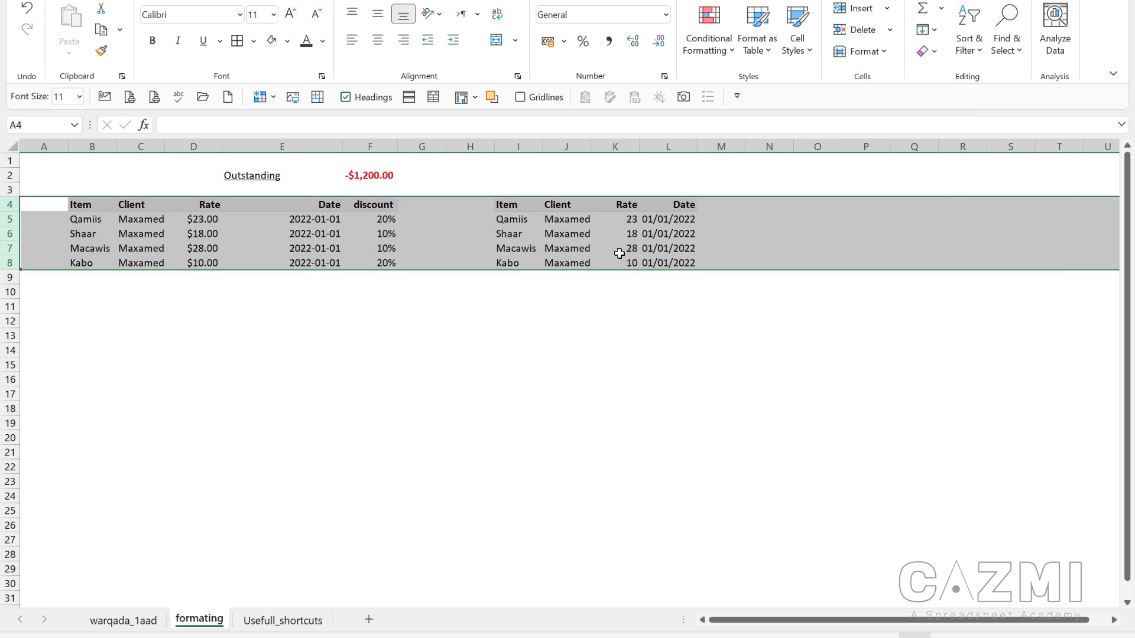
click(148, 294)
click(72, 239)
click(198, 238)
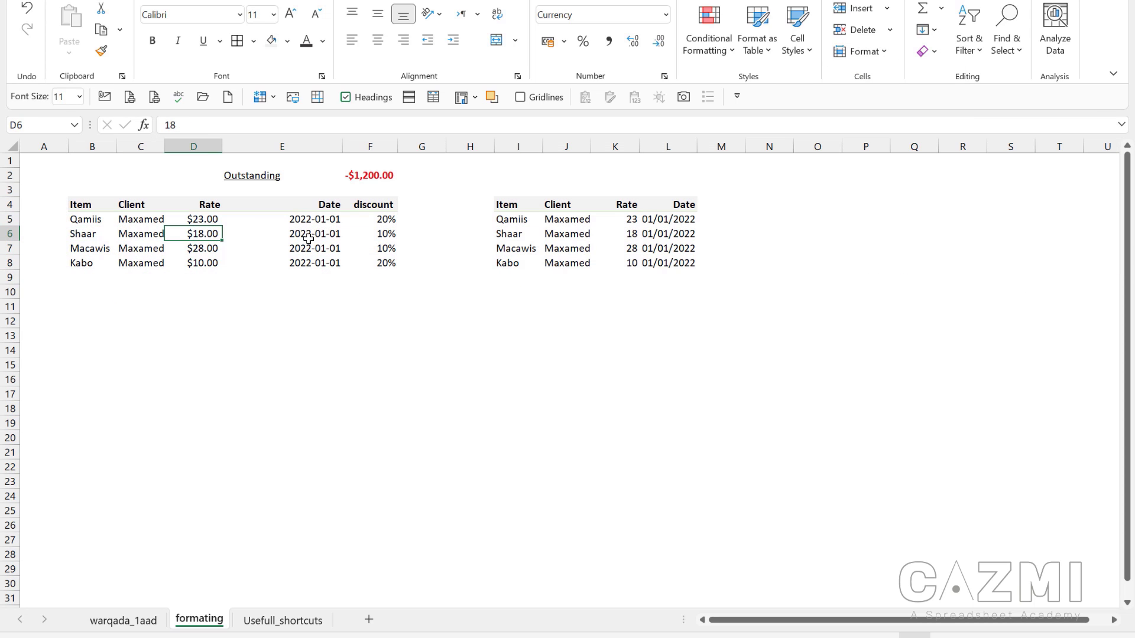
click(307, 238)
click(425, 263)
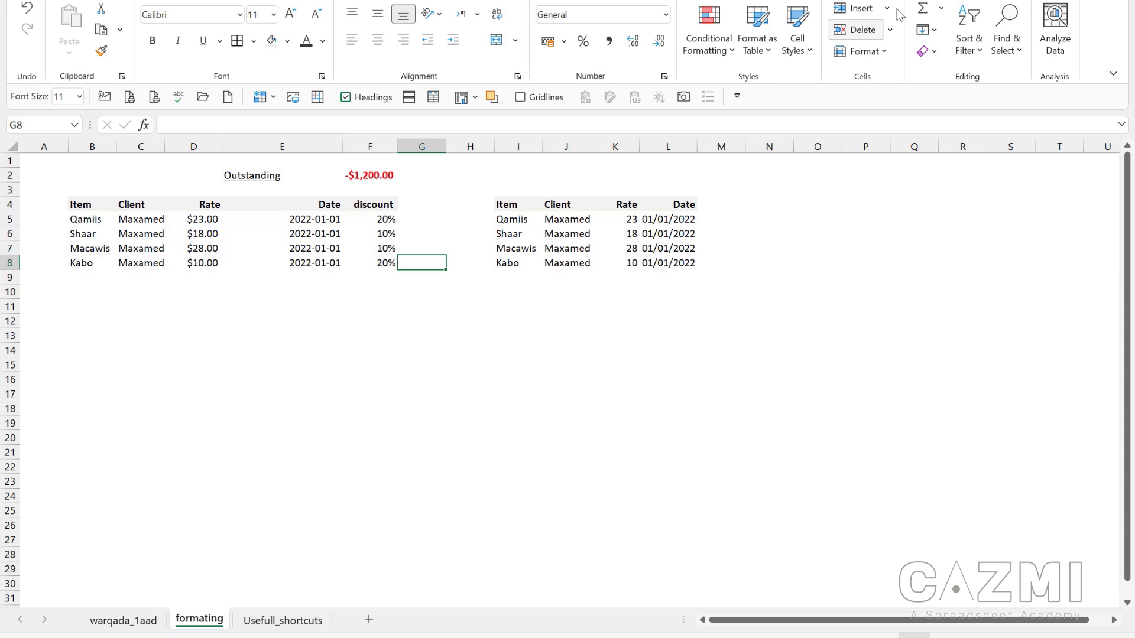
- Open the name of the formating sheet for editing
click(325, 232)
click(869, 54)
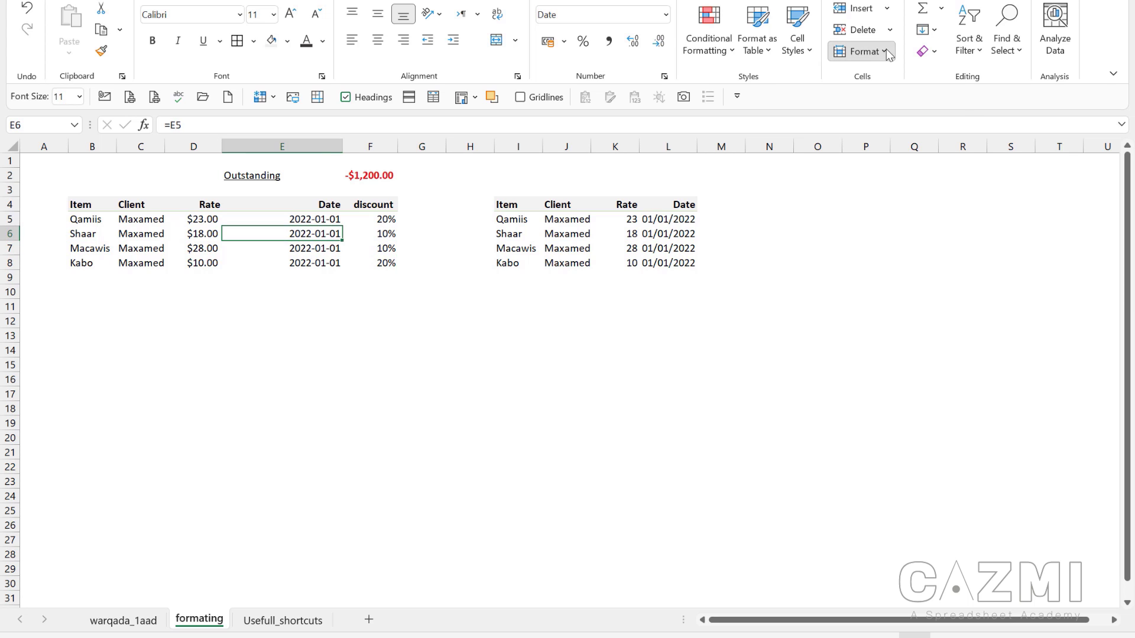
mouse_move(931, 230)
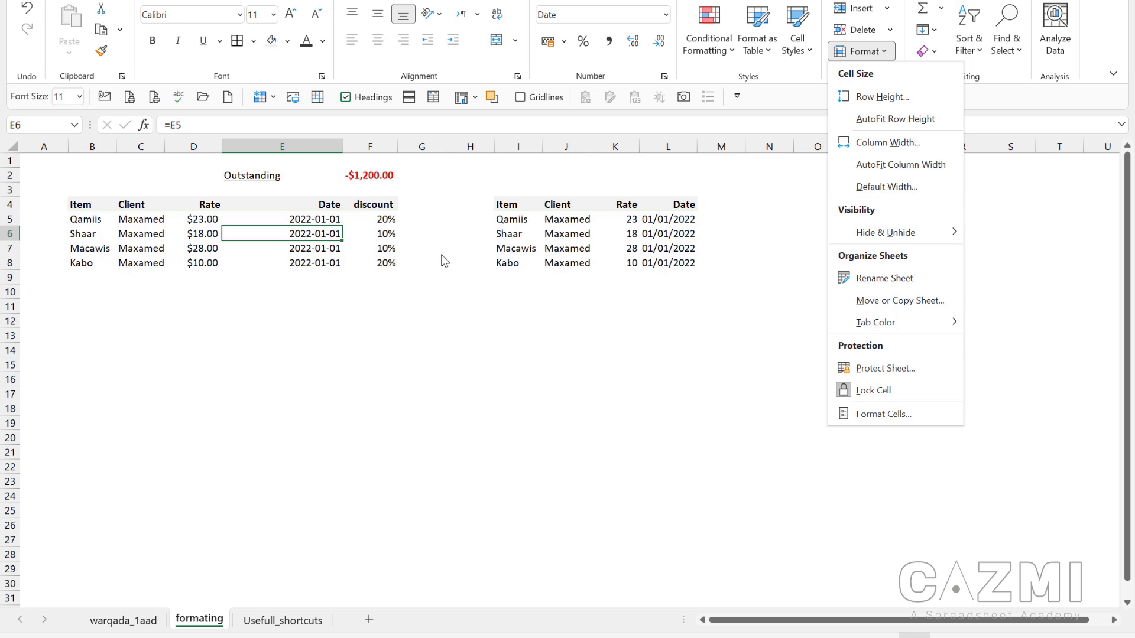
click(880, 279)
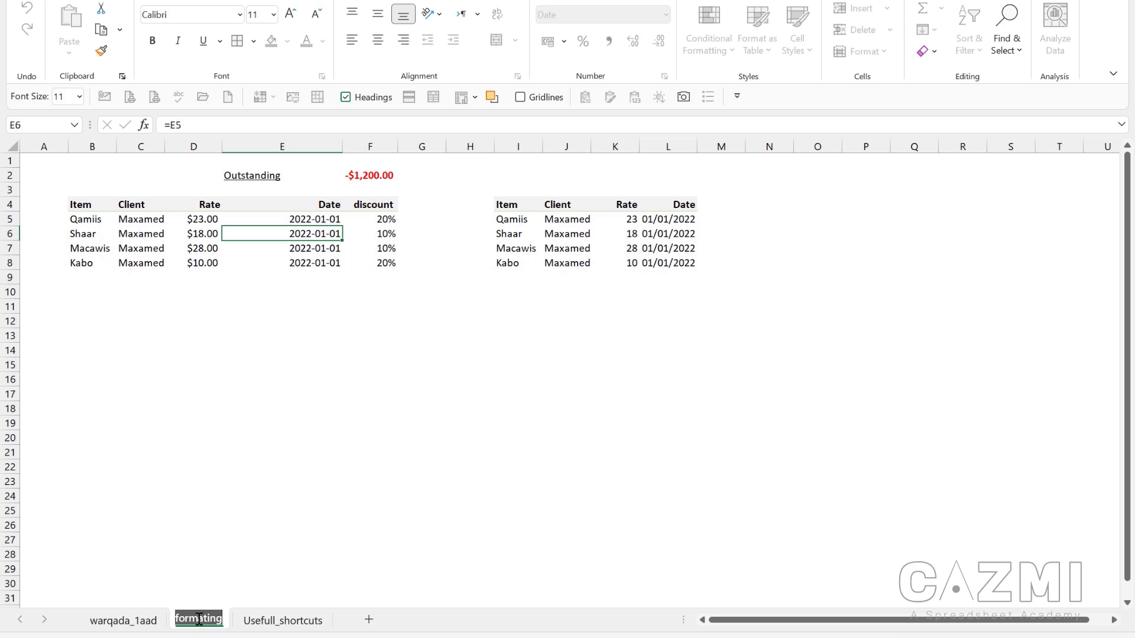
click(291, 570)
- Start moving or copying the formating sheet and choose Usefull_shortcuts as the sheet to place it before
click(887, 52)
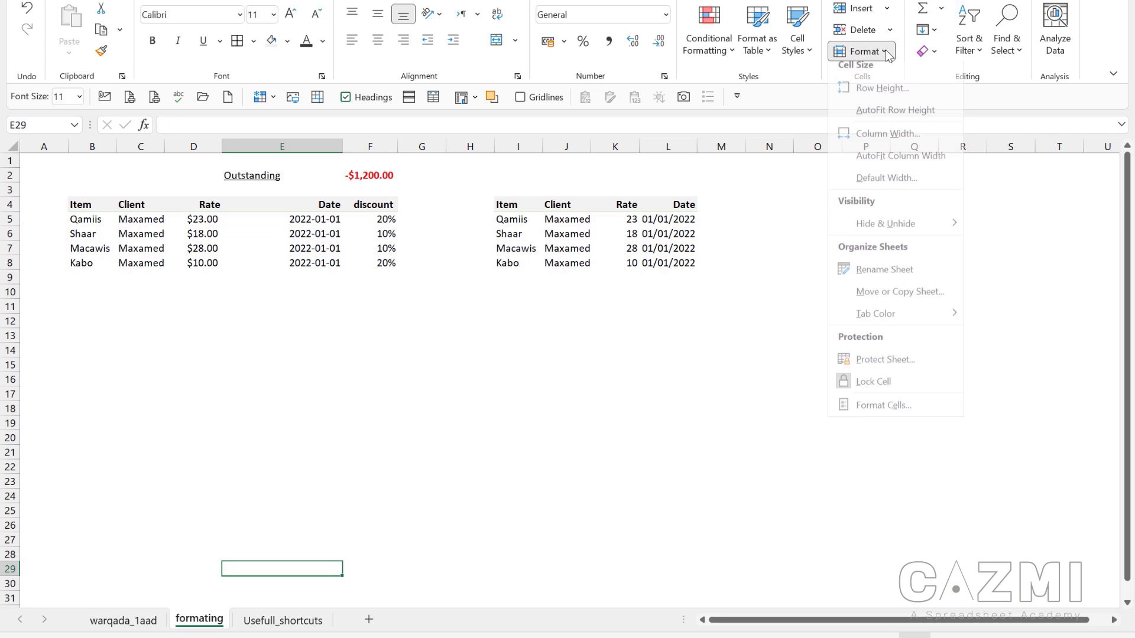
mouse_move(862, 329)
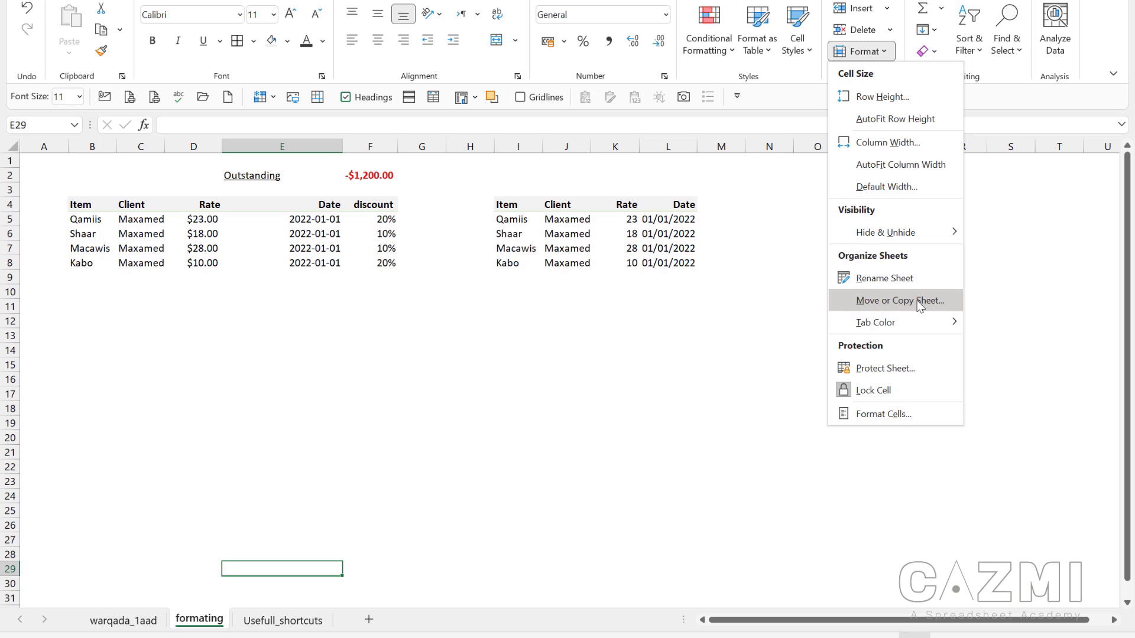
click(887, 301)
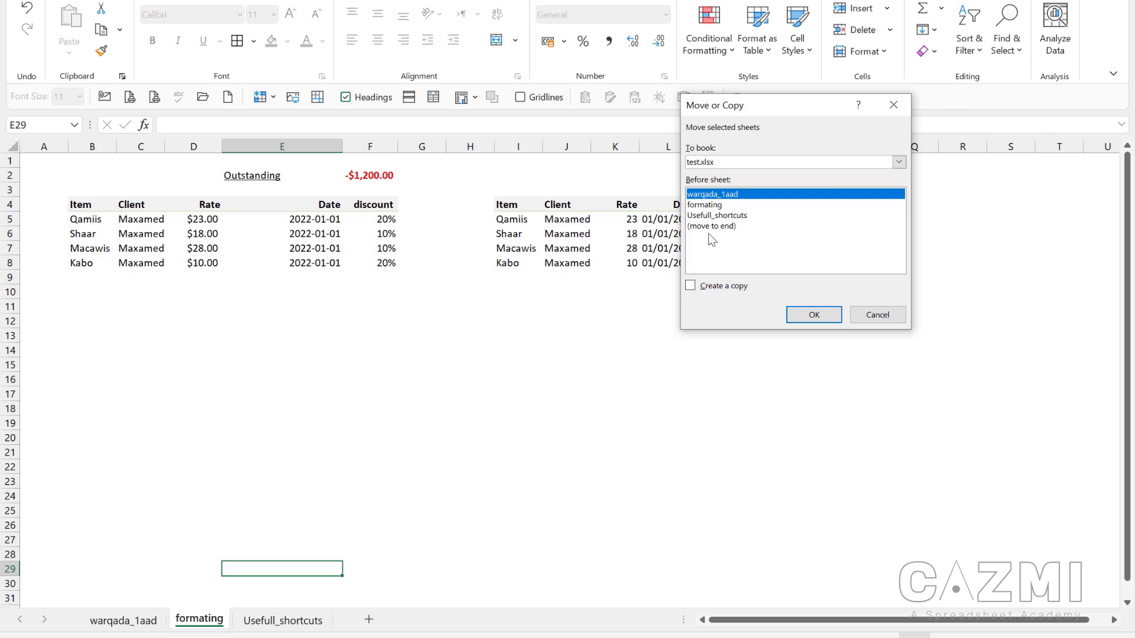
click(717, 205)
click(712, 216)
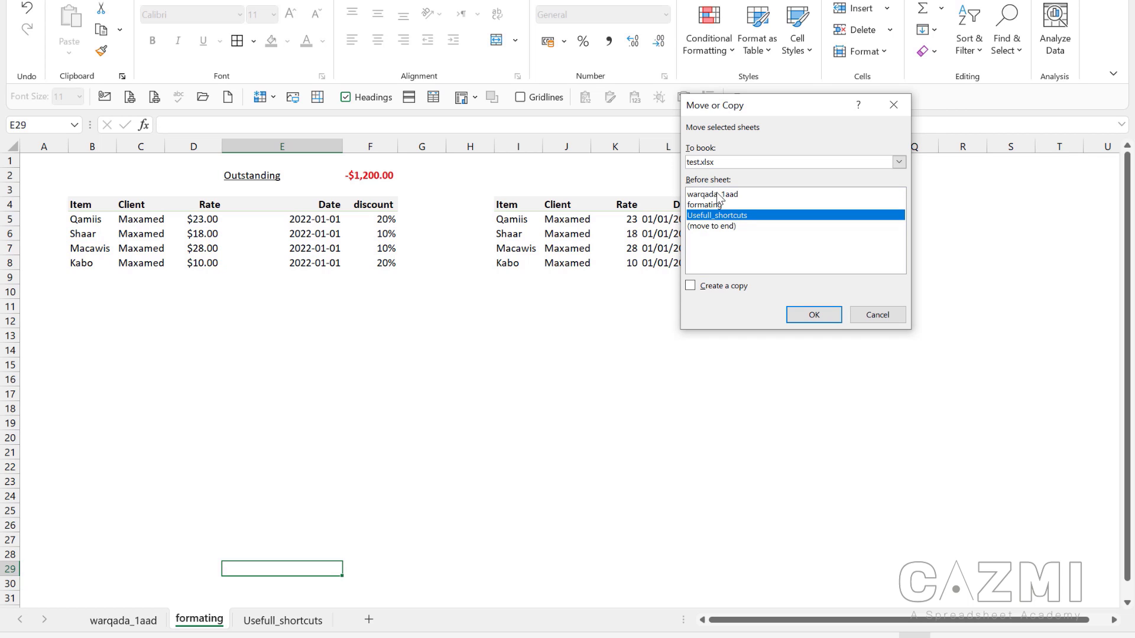
click(716, 195)
click(718, 207)
click(724, 216)
- Set the formating sheet to be copied into a new book, and close the Move or Copy dialog without applying it
click(693, 287)
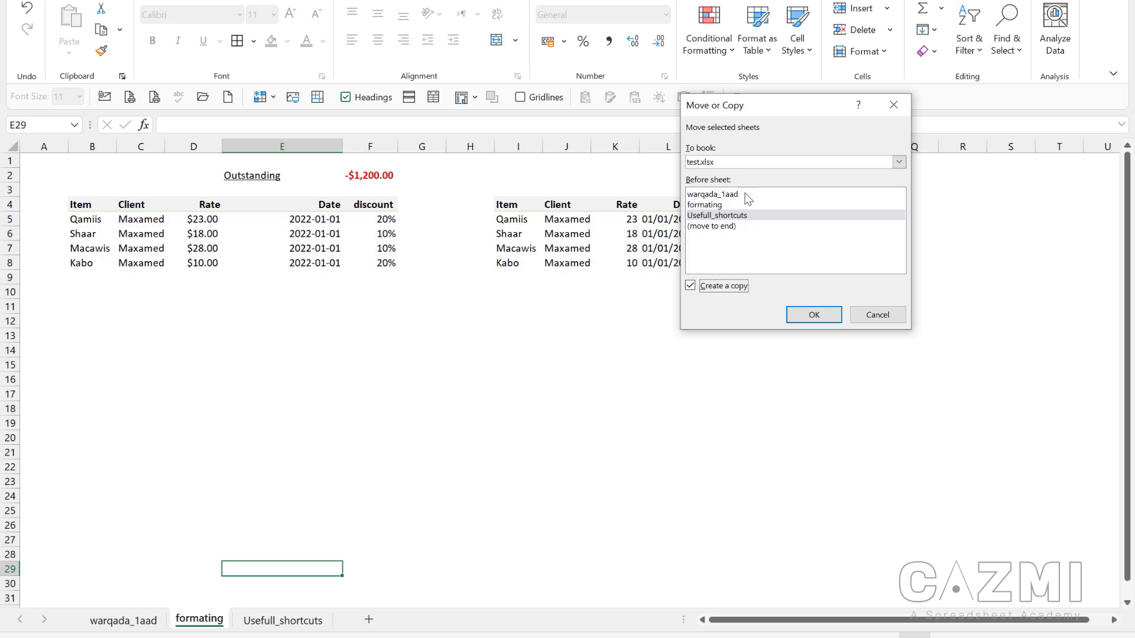
click(898, 163)
click(716, 165)
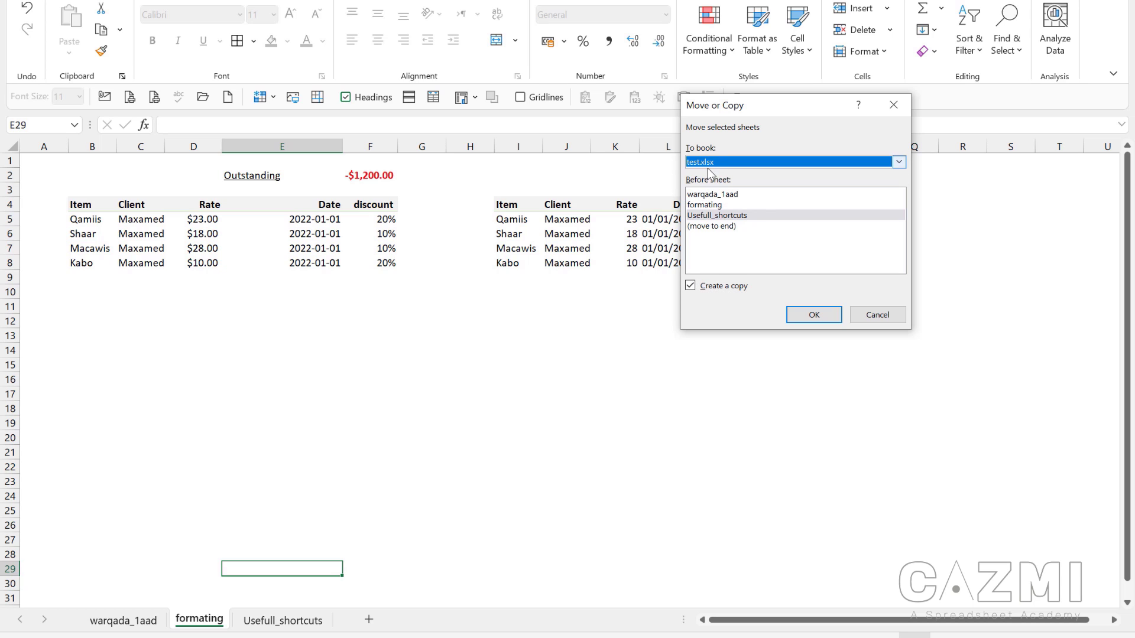
click(899, 162)
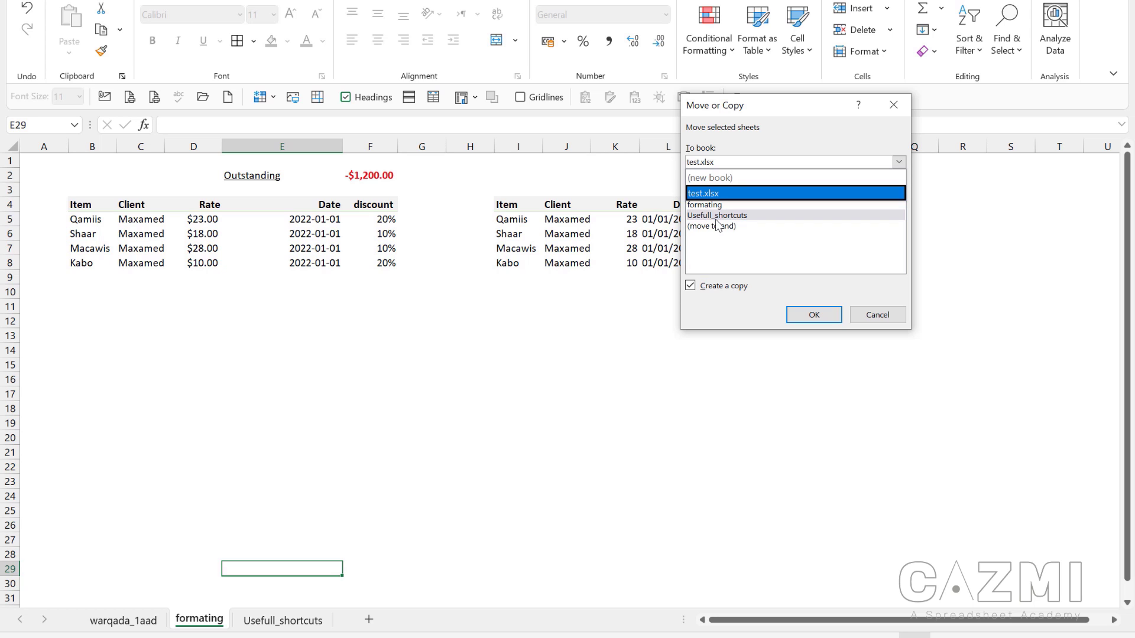
click(732, 178)
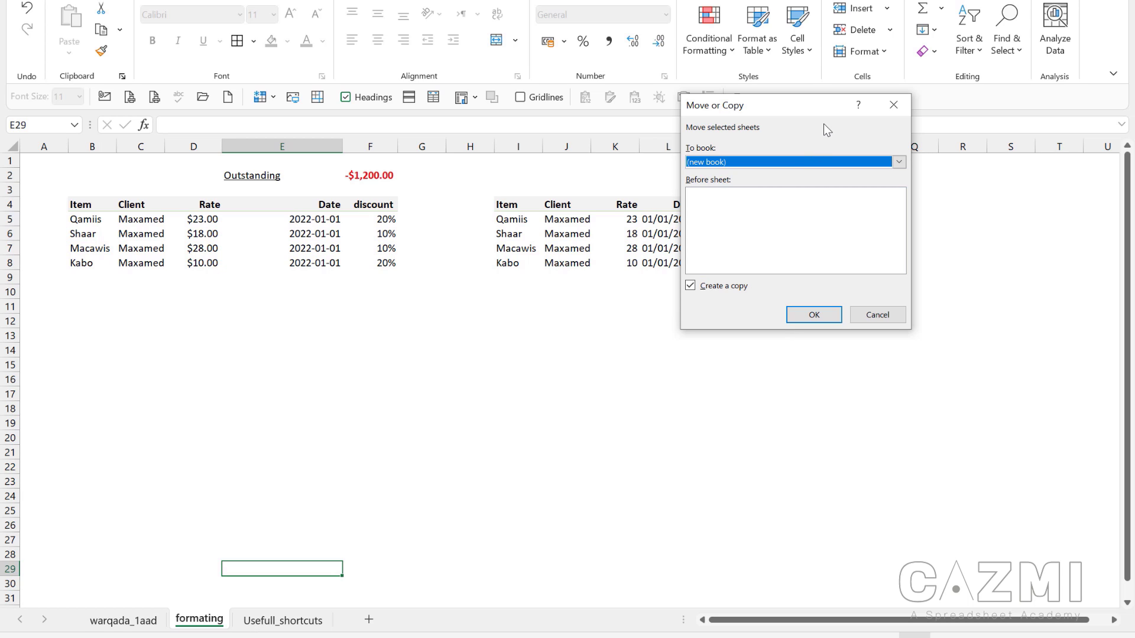
click(891, 106)
click(300, 238)
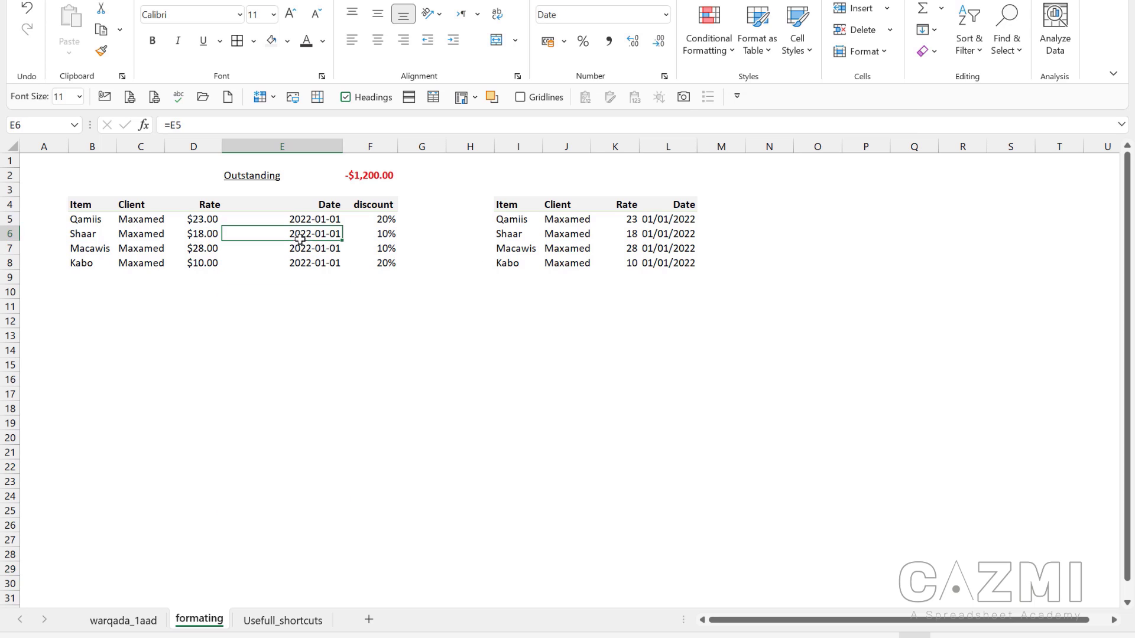
- Colour the formating sheet's tab standard orange and check it by switching to Usefull_shortcuts and back
click(861, 51)
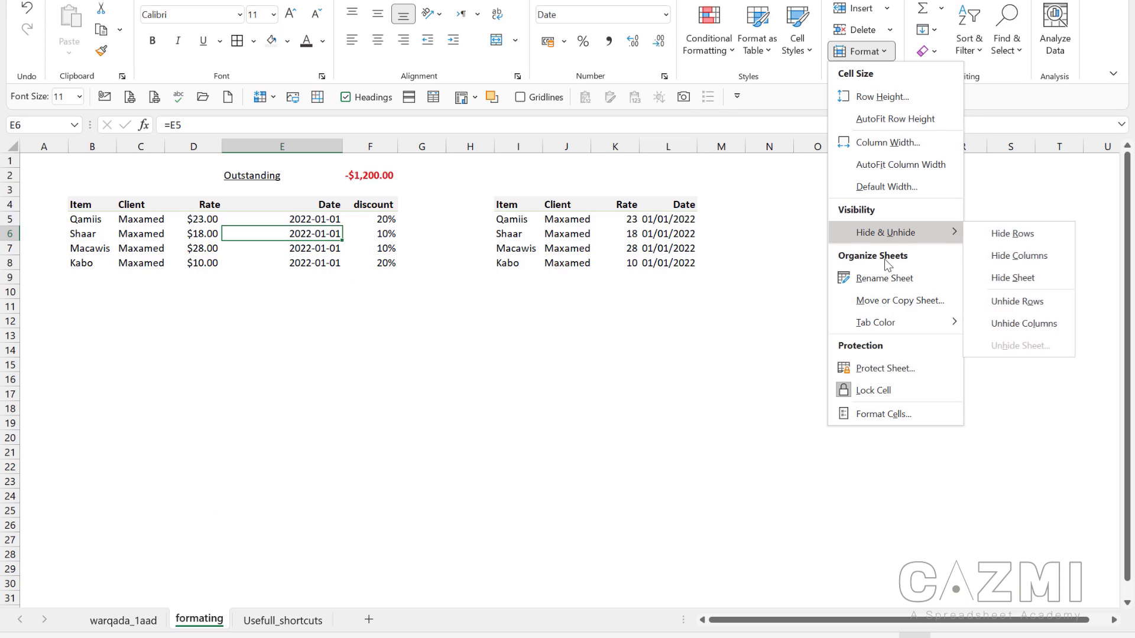
mouse_move(914, 329)
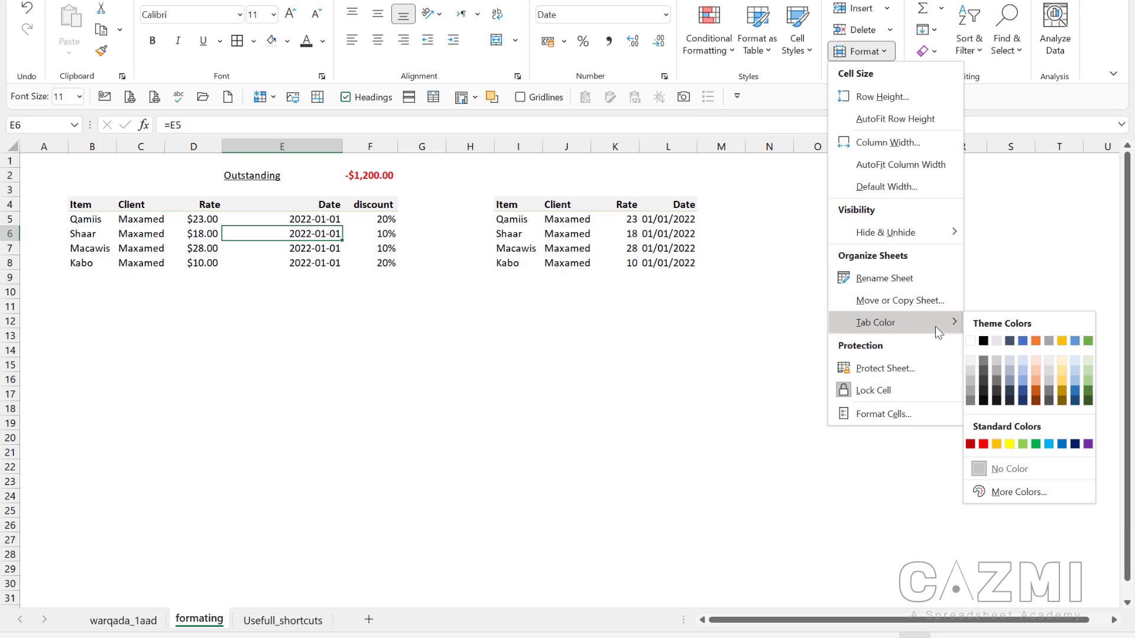
click(207, 565)
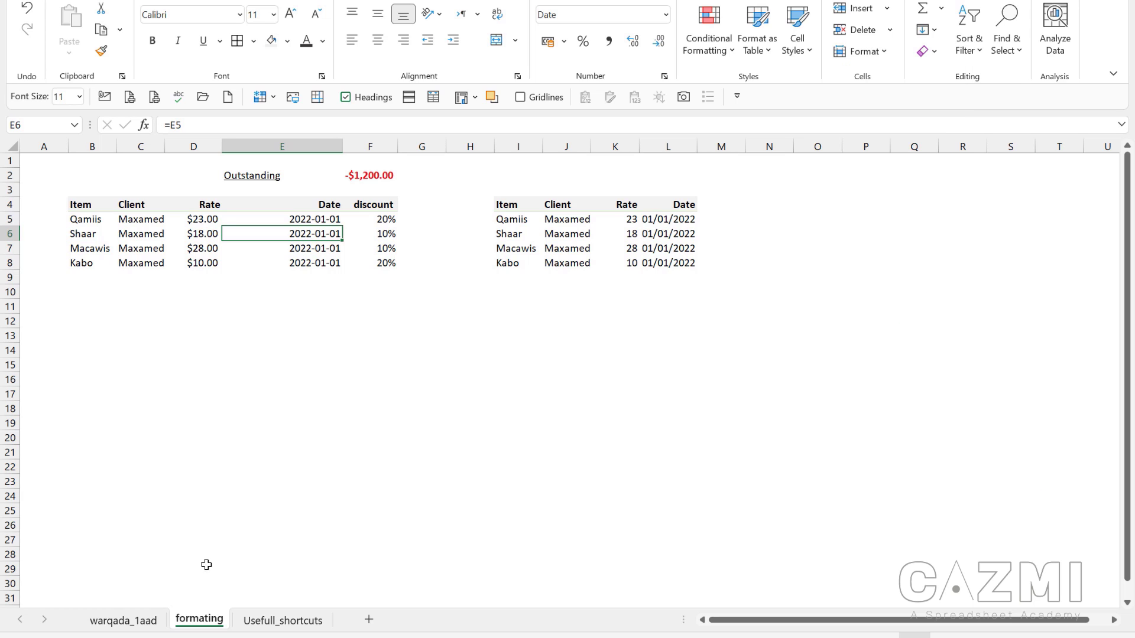
click(195, 554)
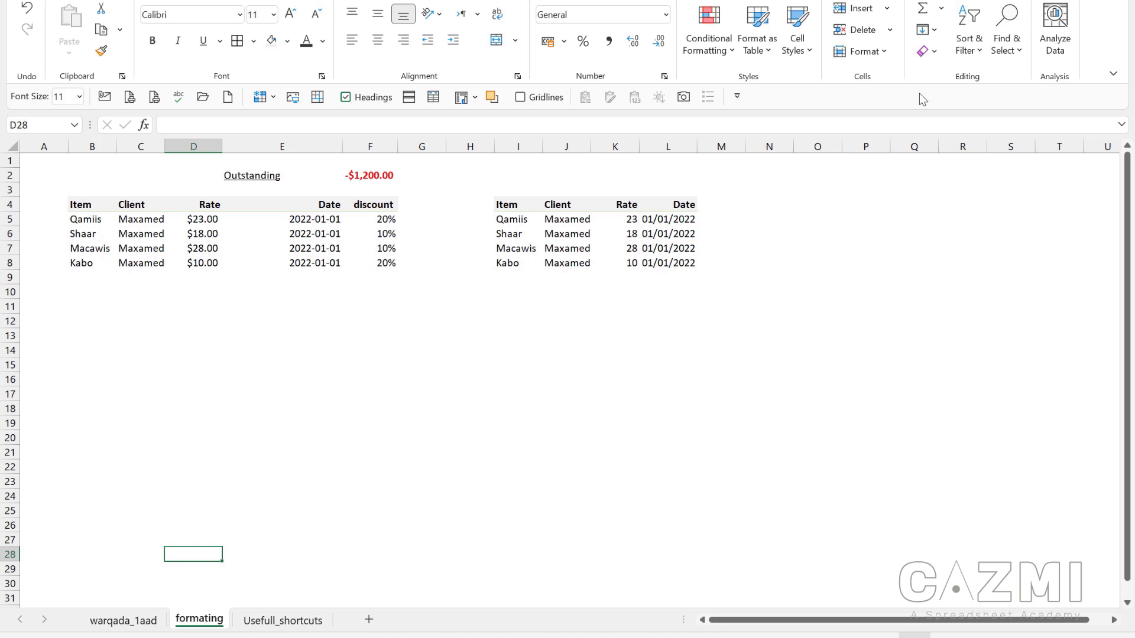
click(887, 51)
mouse_move(905, 332)
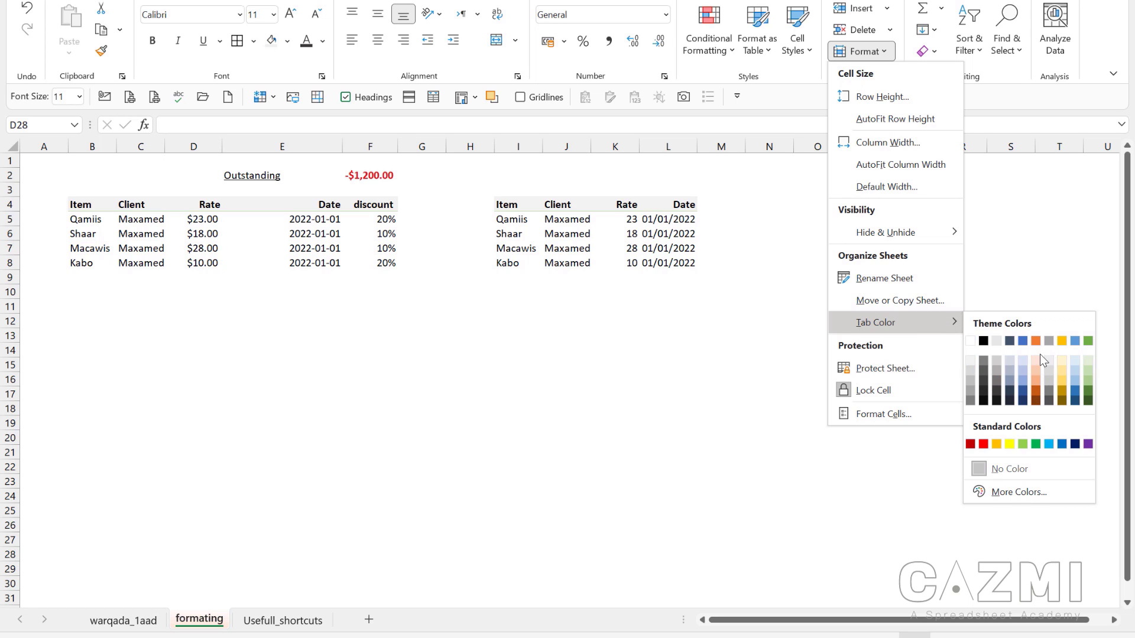
click(997, 443)
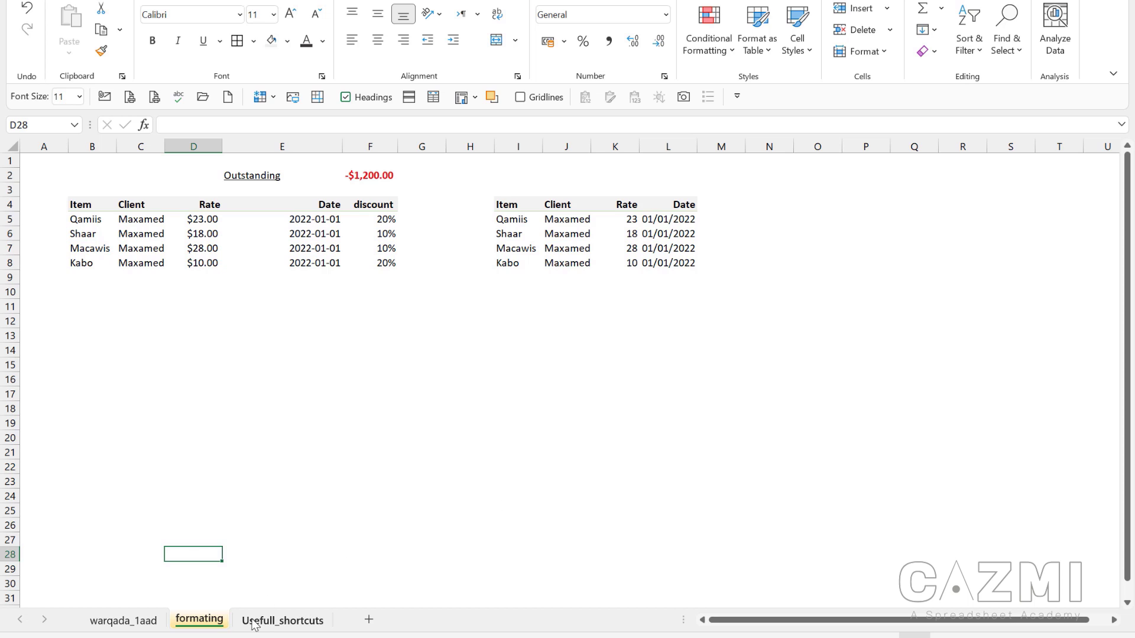
click(285, 620)
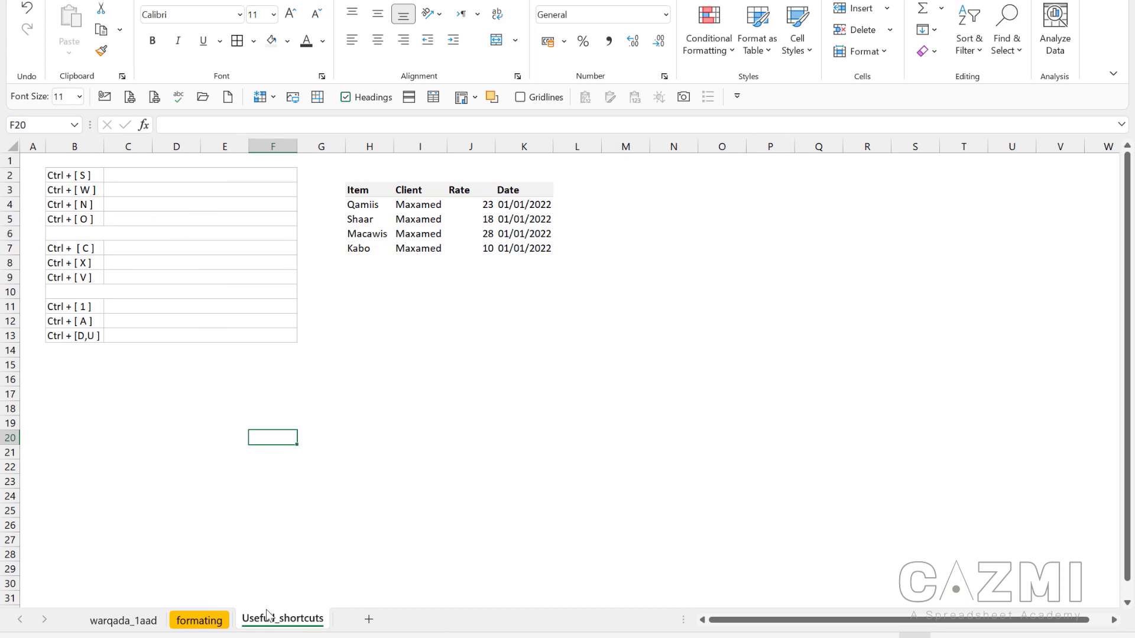
click(224, 621)
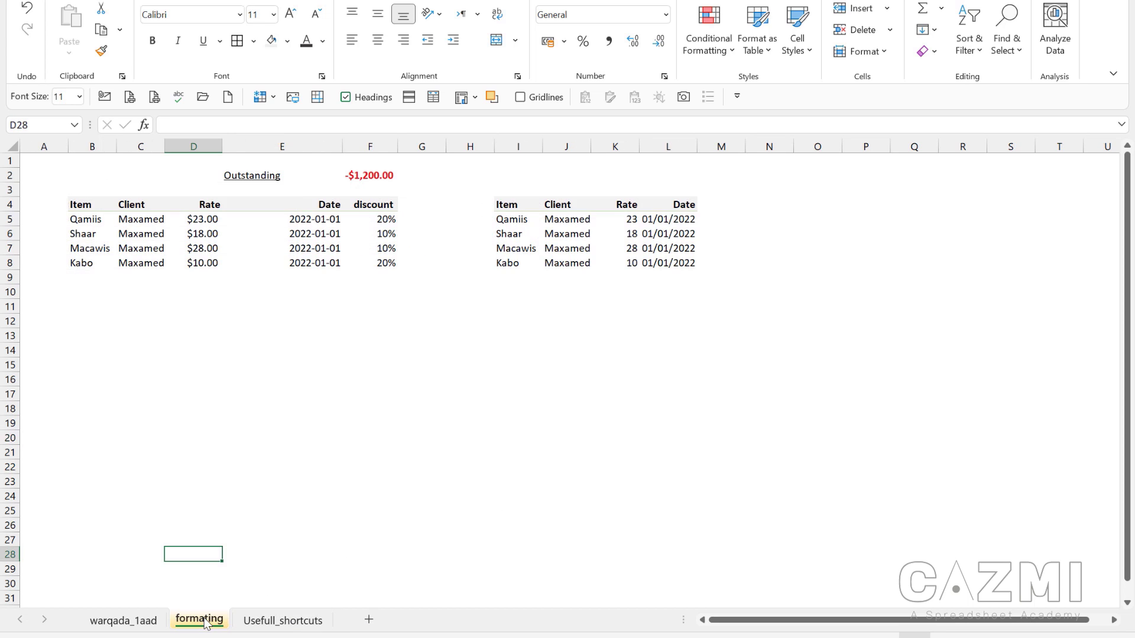
- Toggle the Lock Cell setting for cell D28 on the formating sheet and select K11
click(885, 56)
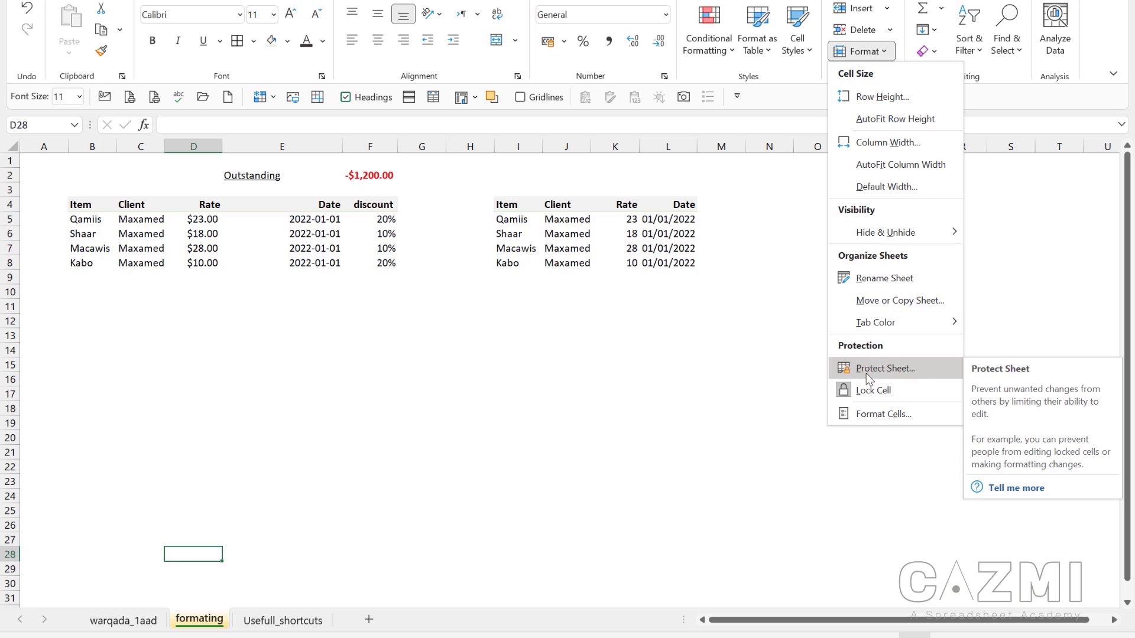
click(897, 392)
click(615, 306)
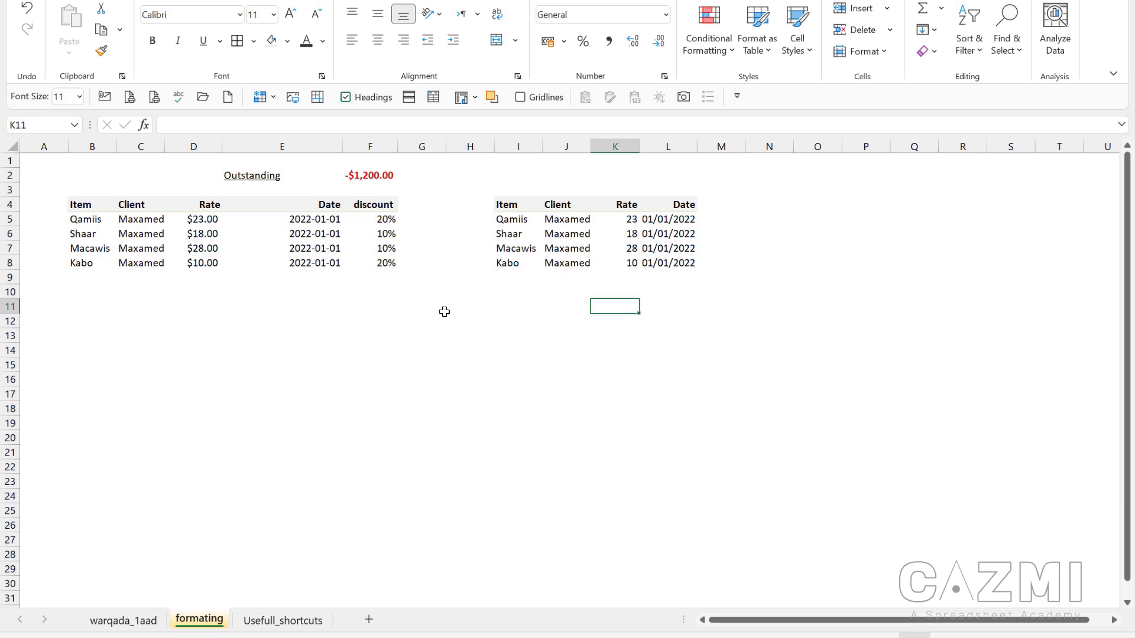
- View Format Cells for the range G11:K15 directly and again through More Number Formats, closing it each time without changes
drag(443, 312, 628, 365)
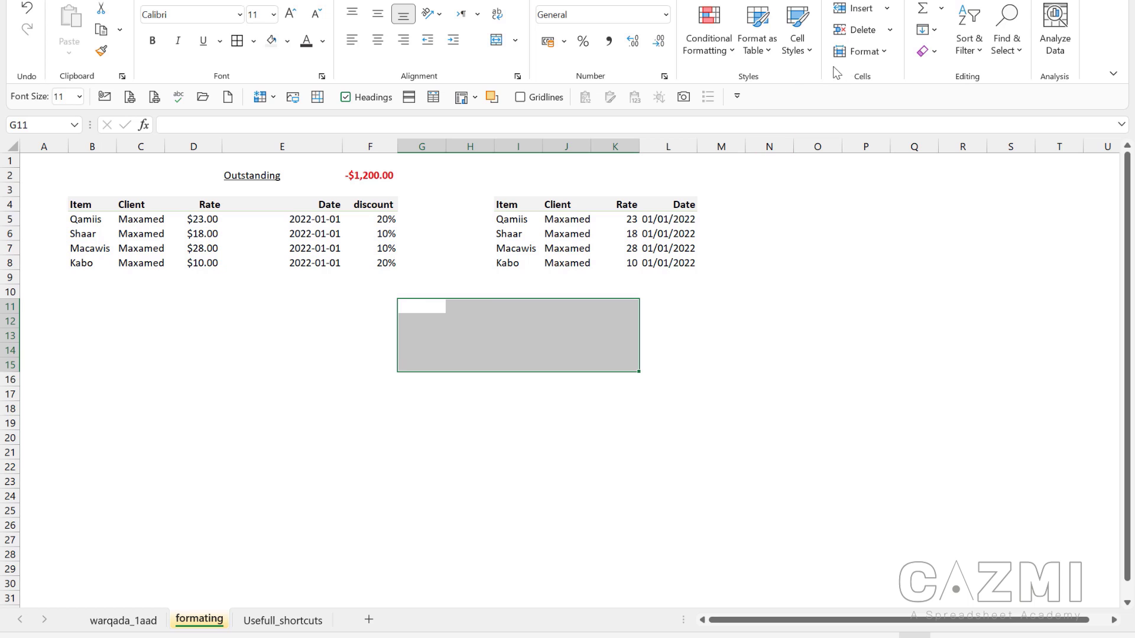
click(880, 52)
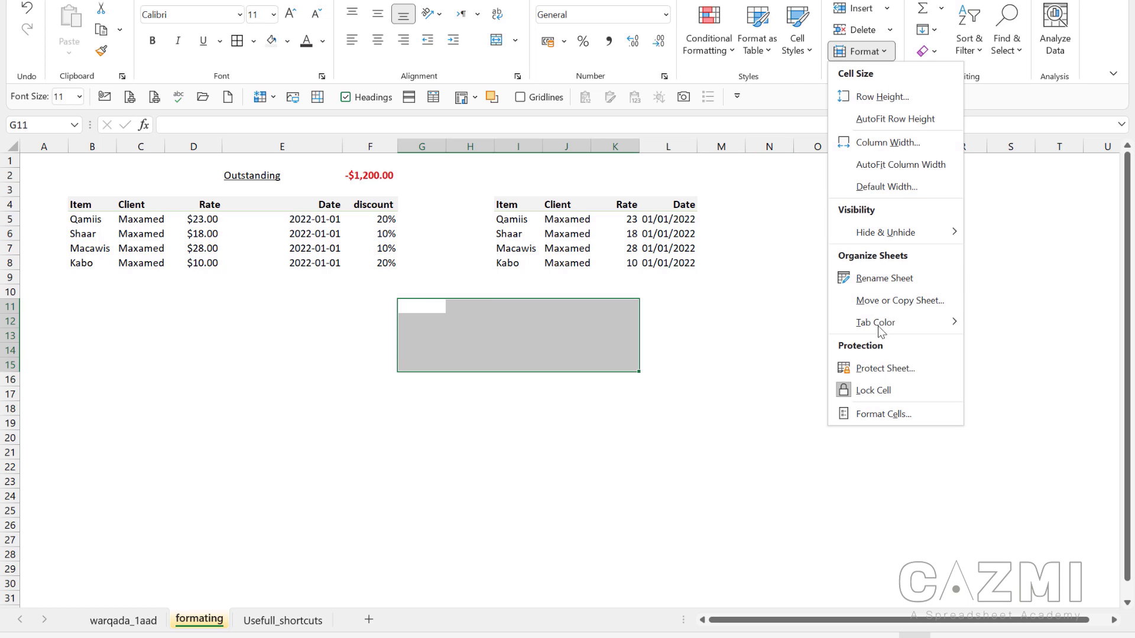
click(863, 414)
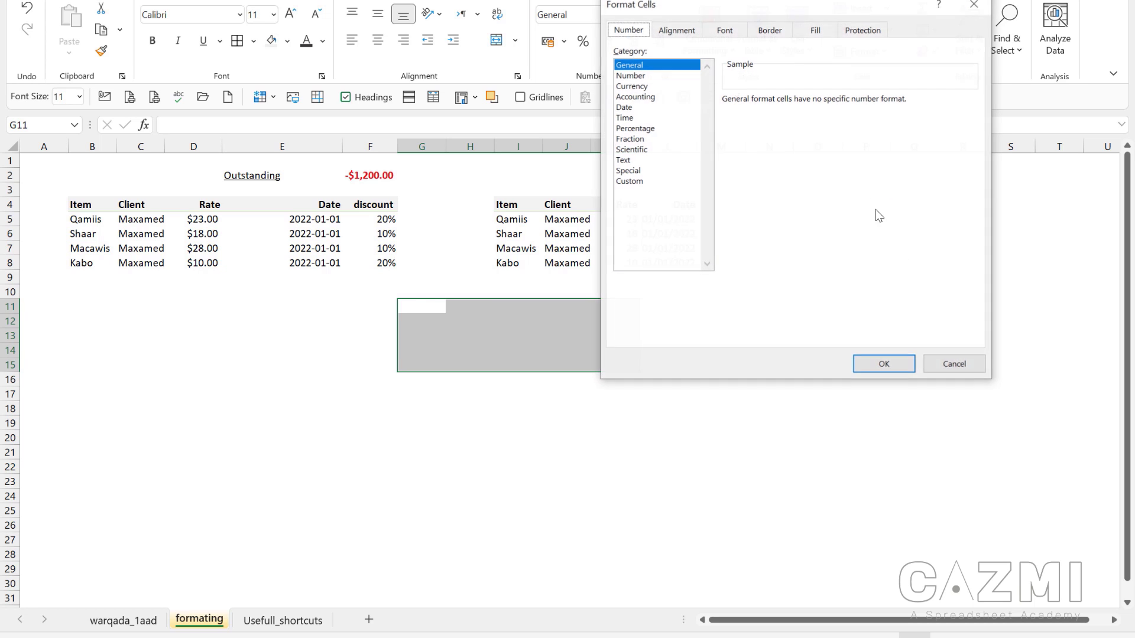
click(965, 13)
click(665, 15)
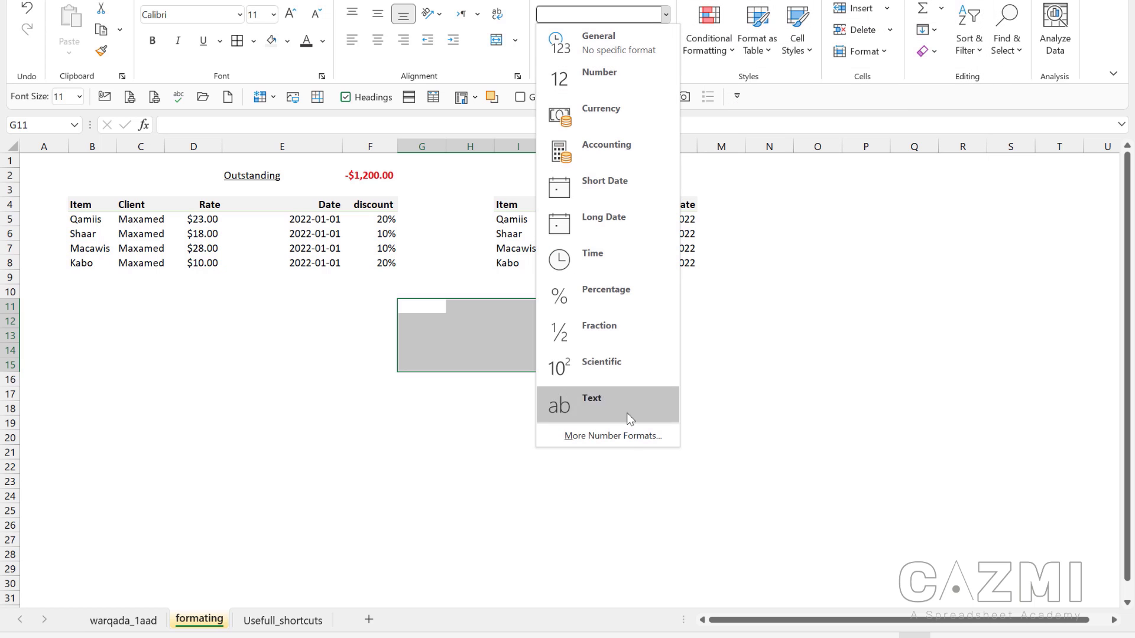
click(630, 437)
click(981, 9)
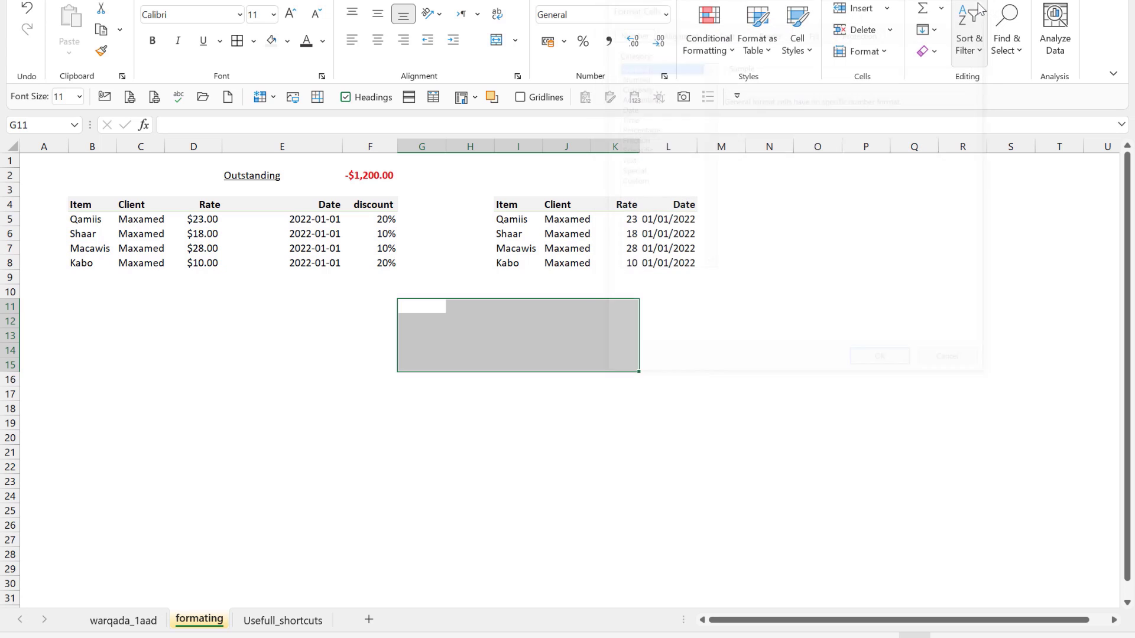
click(438, 352)
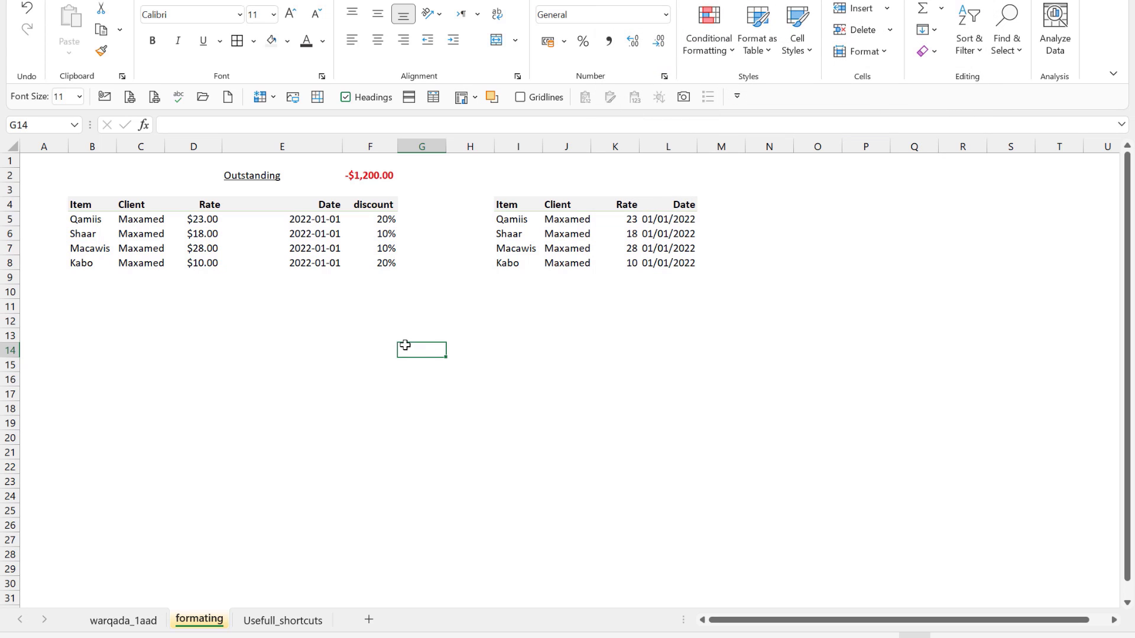